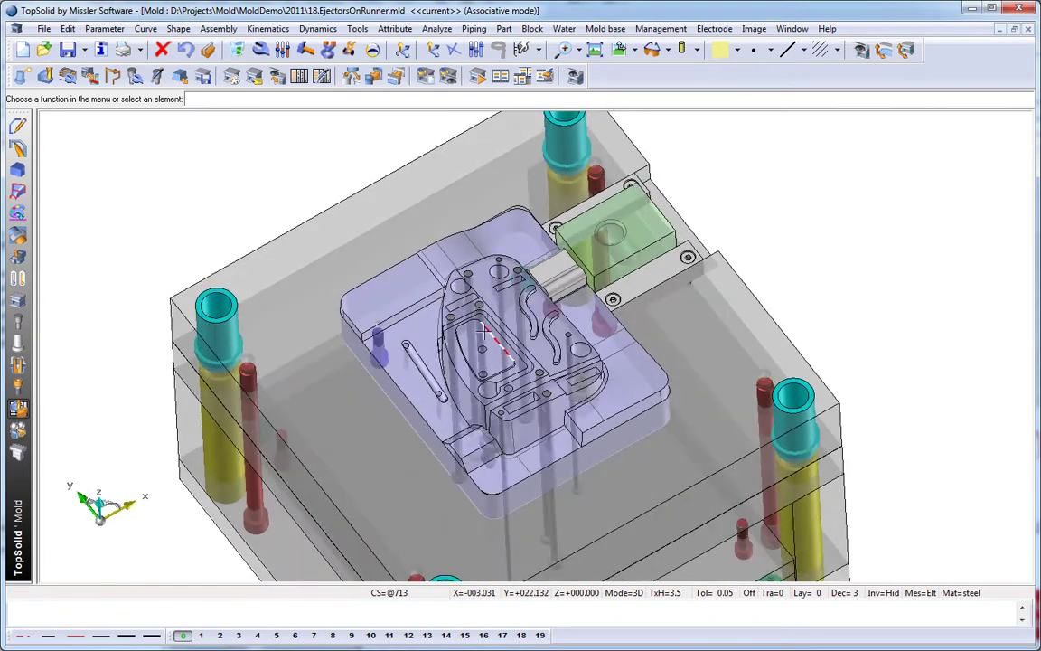
Step: Create a new blank document from the Design template
scroll(486, 332, up, 2)
click(23, 51)
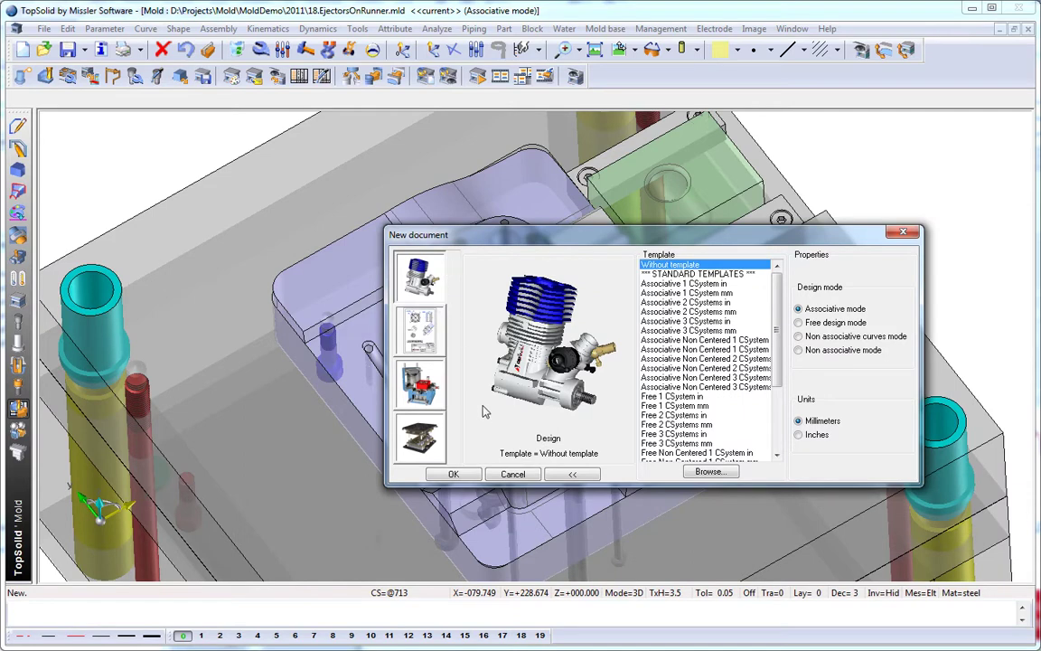
click(456, 475)
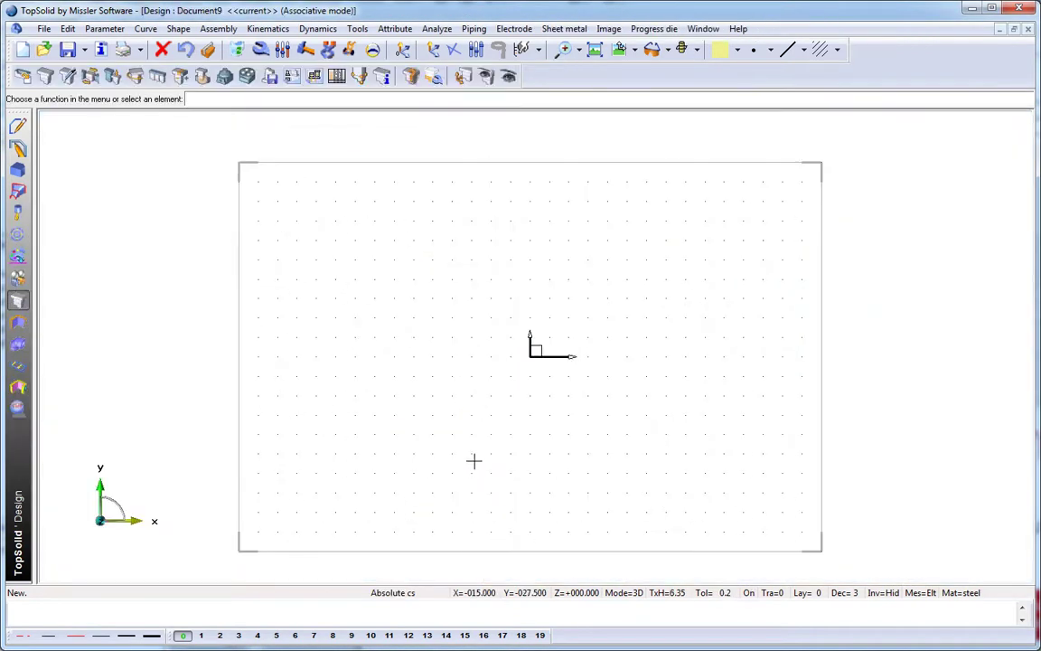
Step: Insert the mold's core part into the design and tilt it into 3D view
click(23, 76)
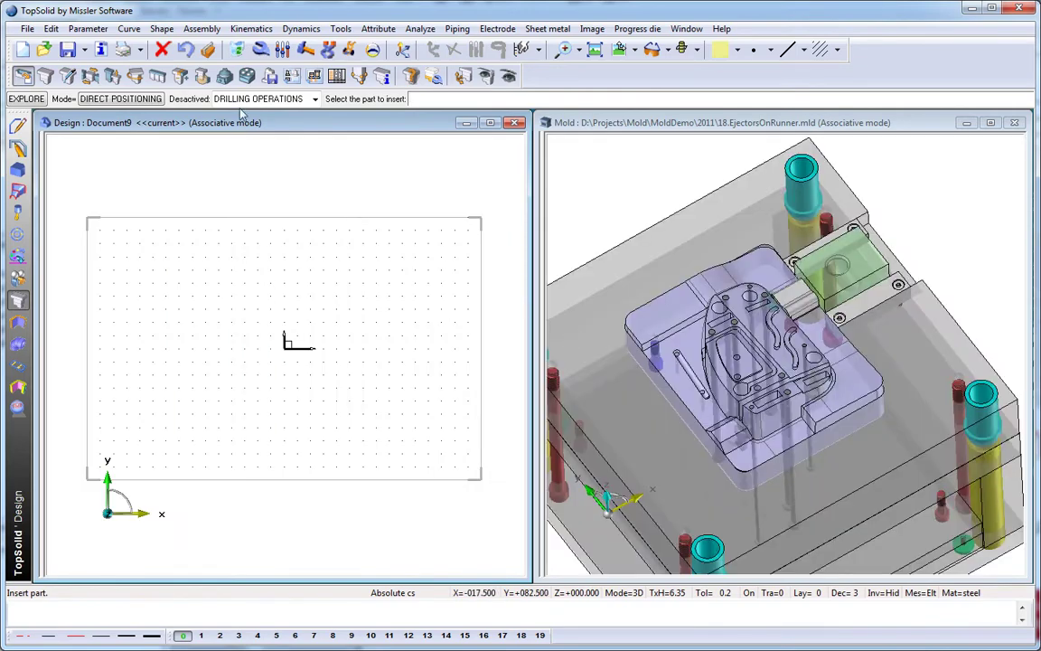
click(609, 258)
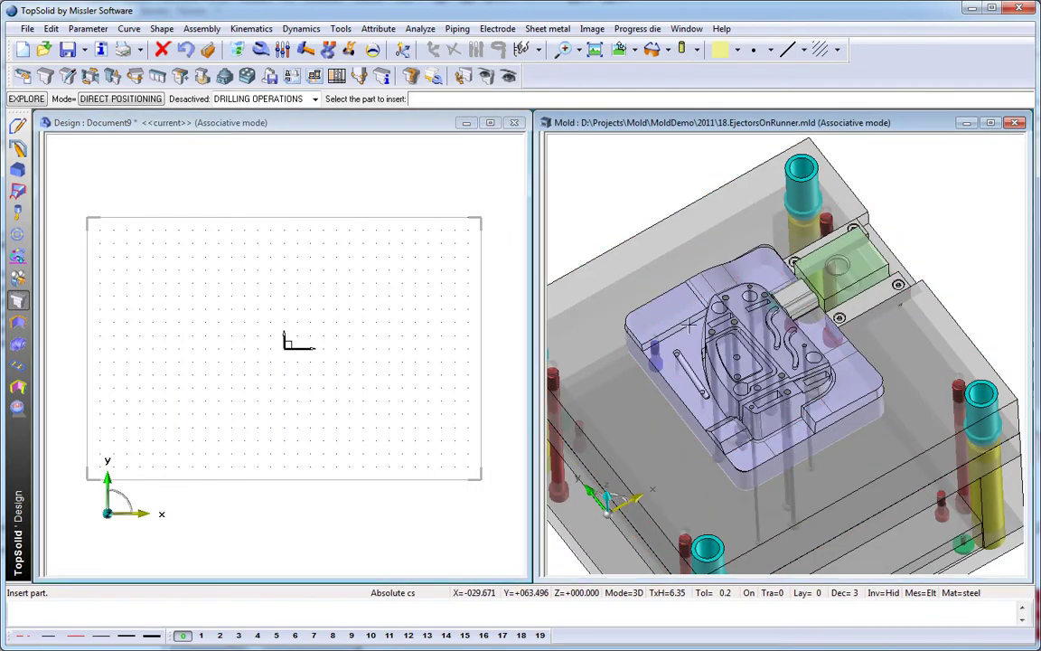
middle_drag(352, 336, 220, 390)
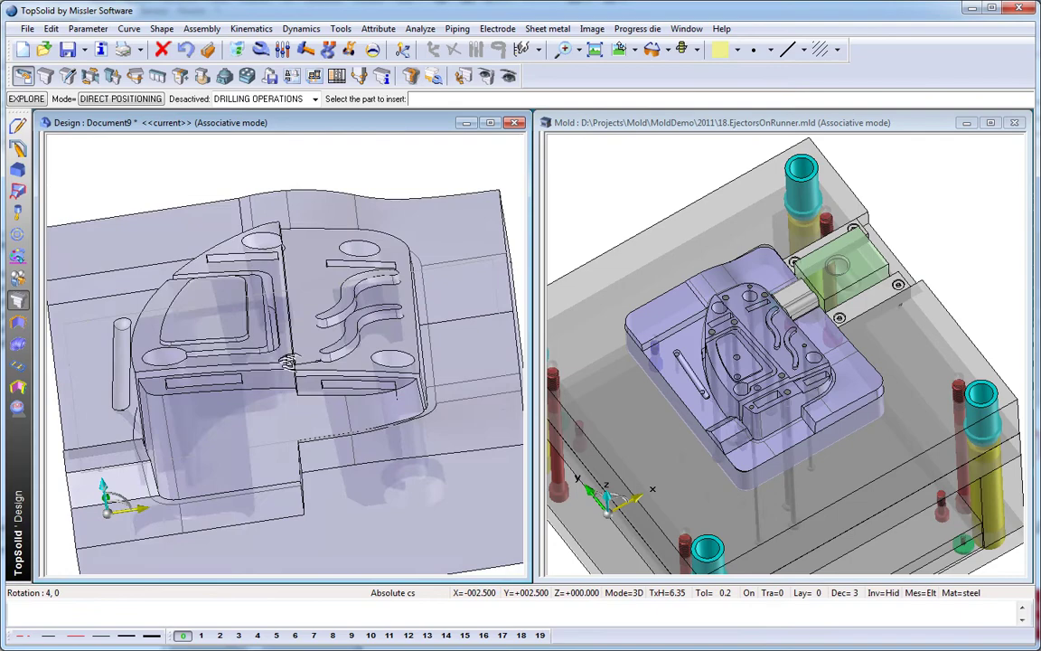
scroll(220, 391, up, 3)
scroll(220, 390, up, 3)
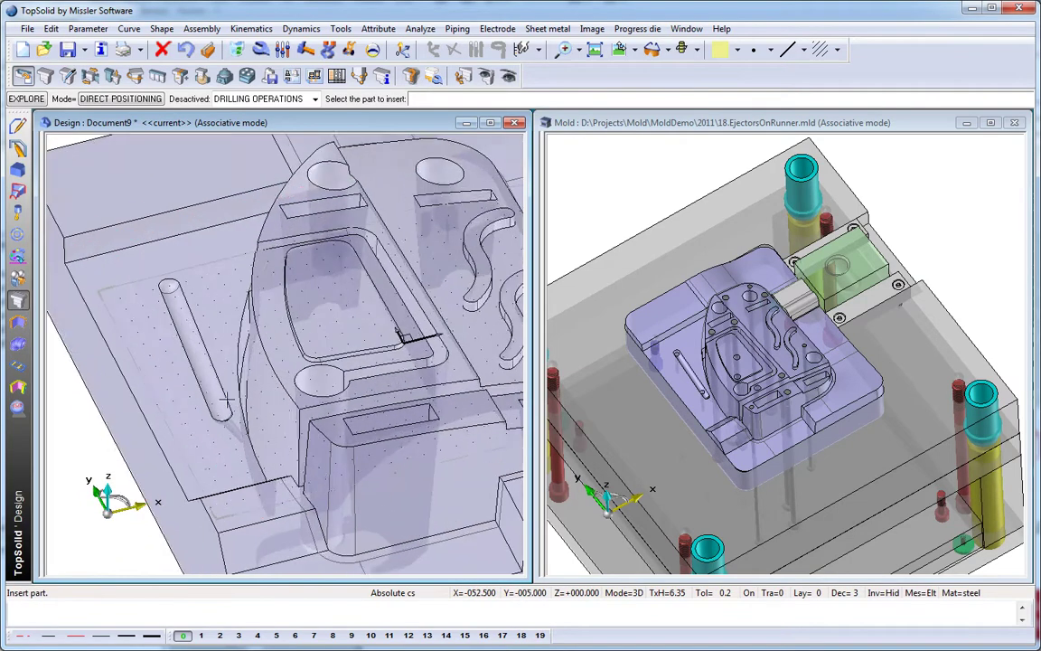
scroll(220, 391, up, 3)
scroll(688, 414, up, 2)
scroll(700, 422, up, 2)
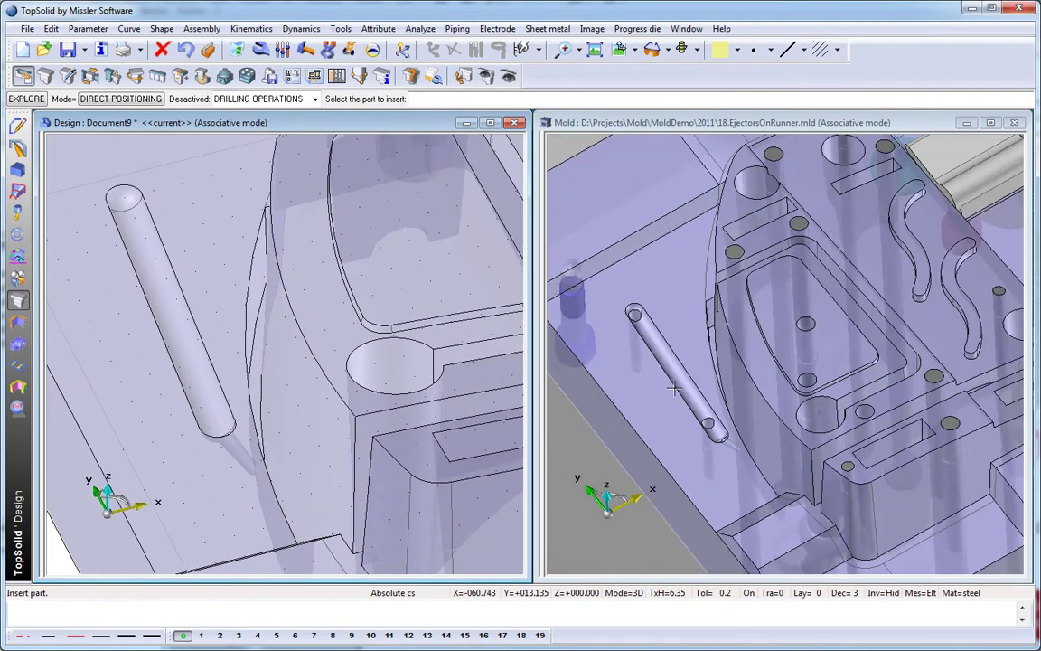
scroll(724, 438, up, 2)
Step: Hide the pin in the mold and maximize the design document
click(673, 123)
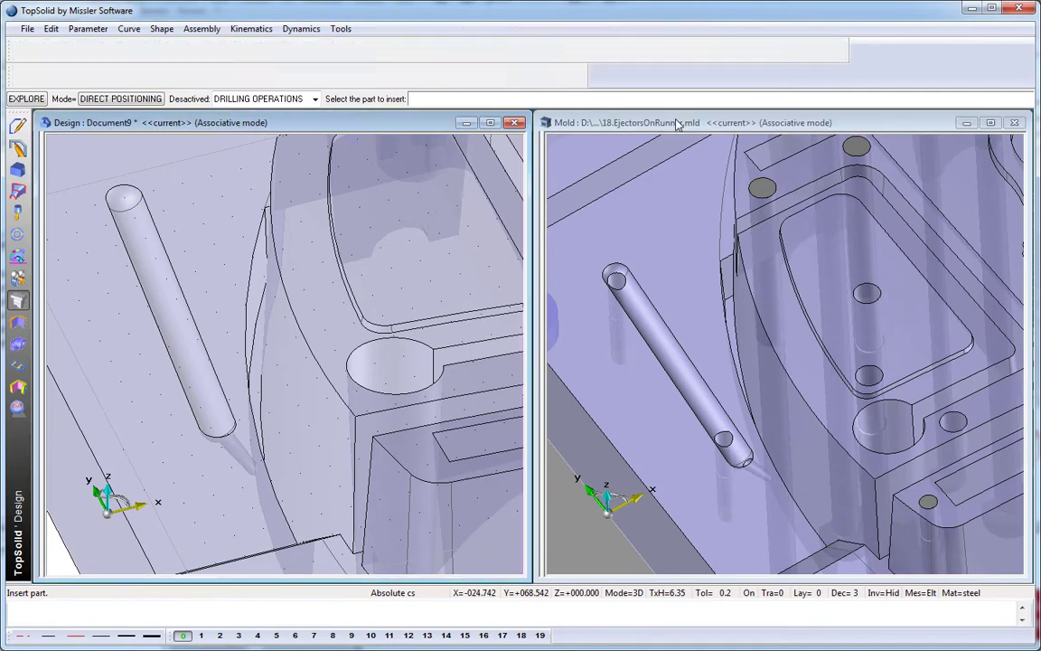
click(859, 150)
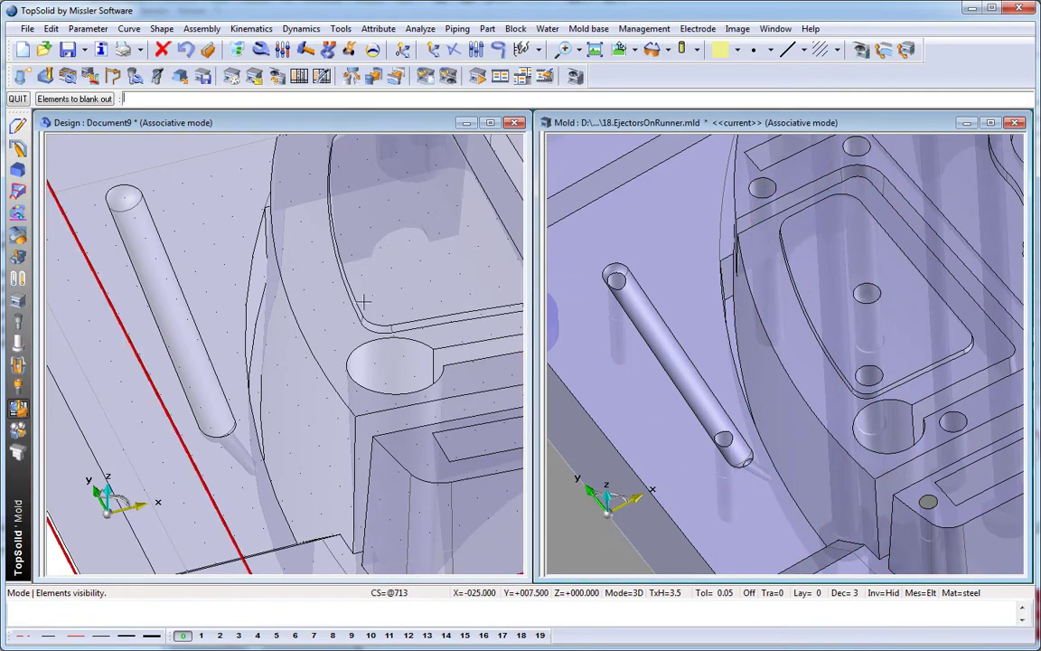
scroll(361, 298, down, 3)
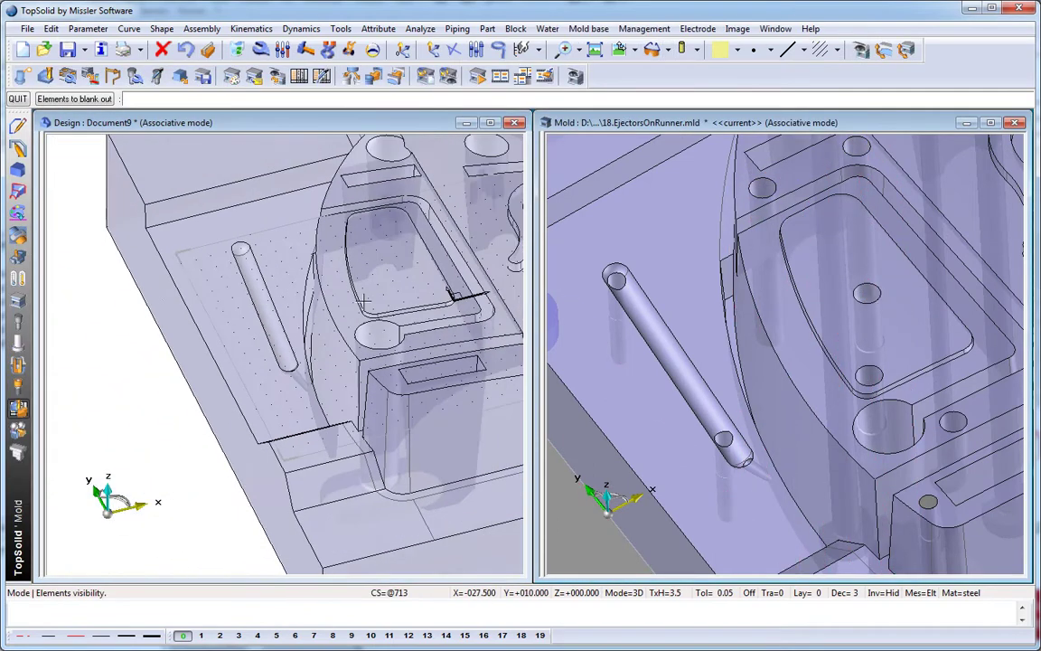
double_click(419, 124)
scroll(444, 313, down, 2)
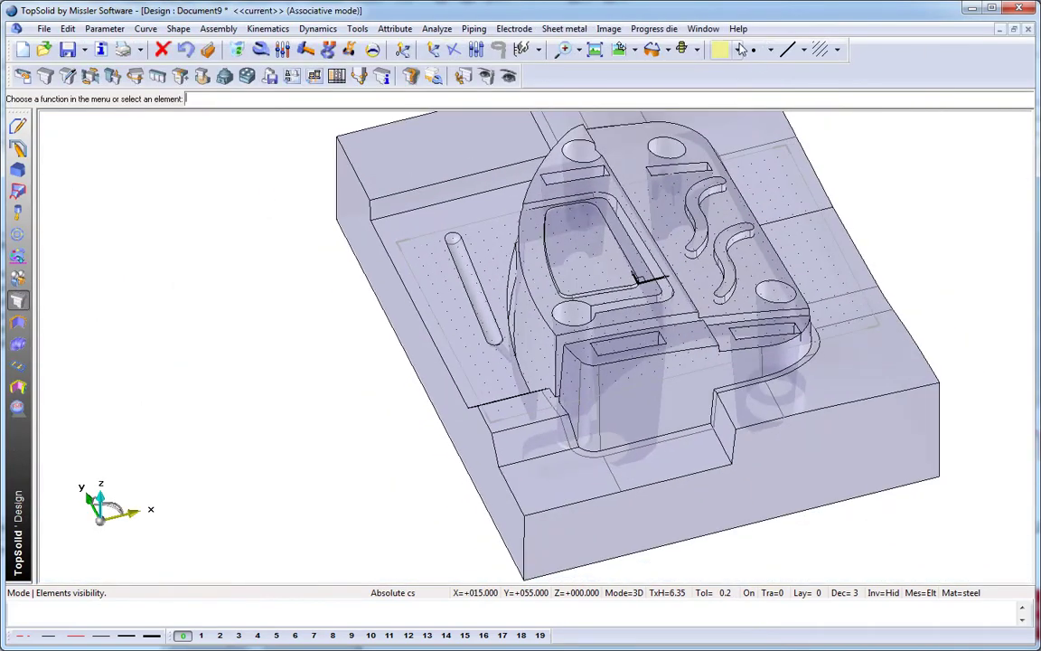
Step: Make black the current colour
click(737, 49)
click(735, 74)
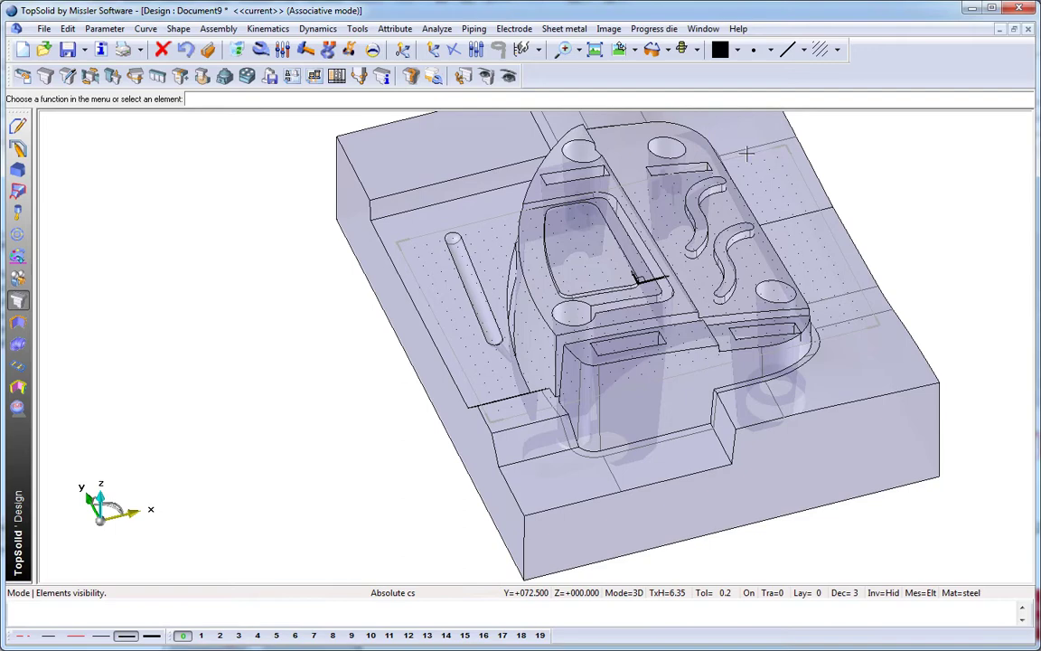
scroll(785, 205, down, 2)
scroll(750, 244, down, 1)
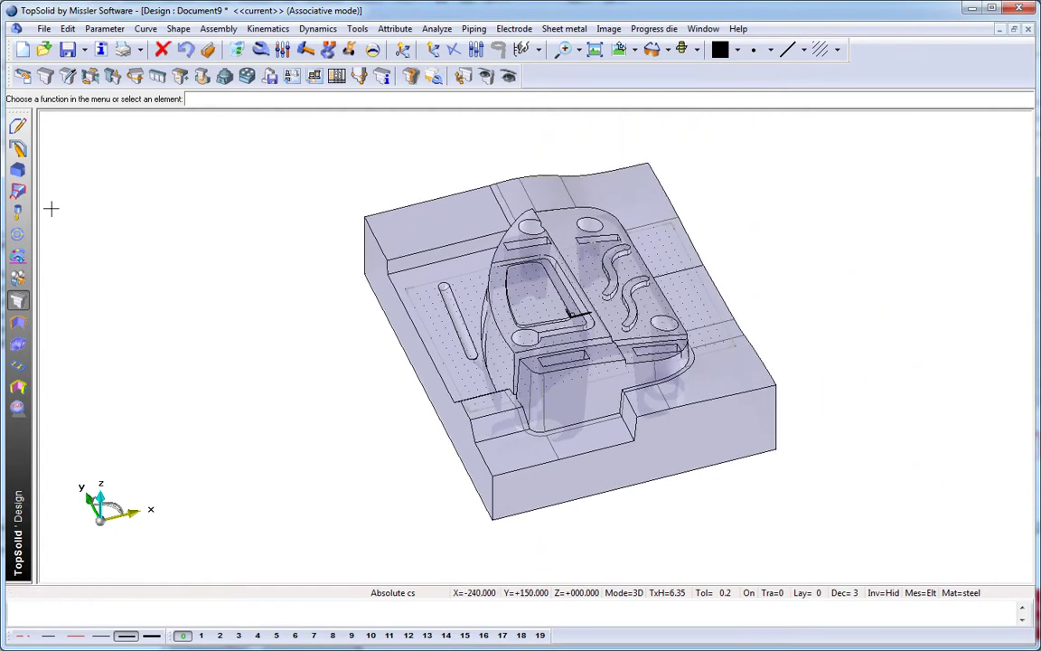
Step: Start an electrode on the core part from the origin coordinate system with default direction
click(45, 77)
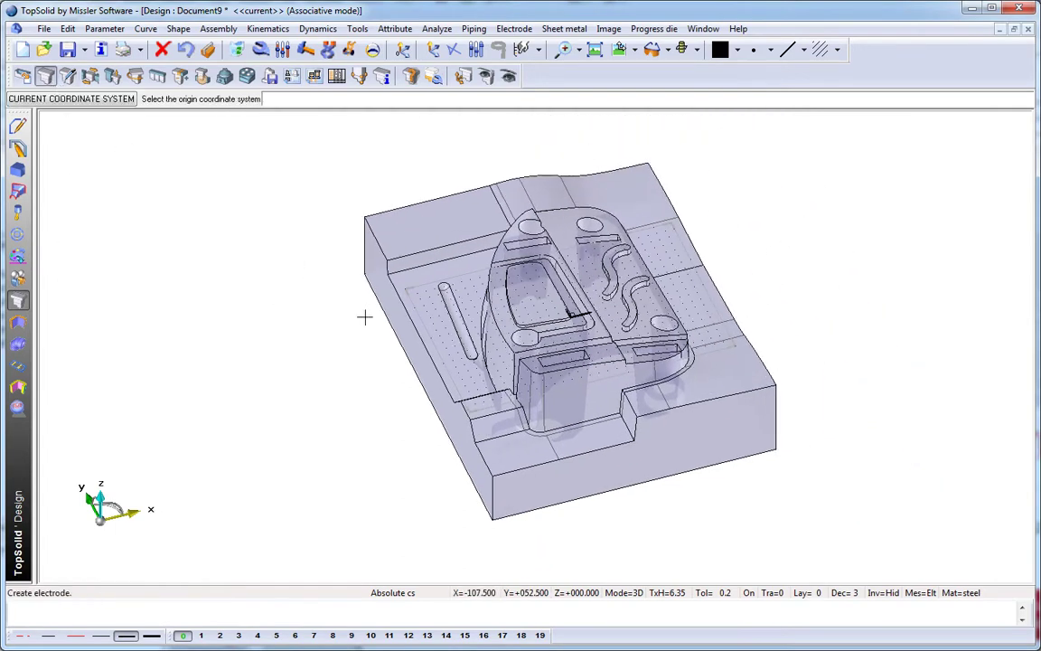
click(398, 319)
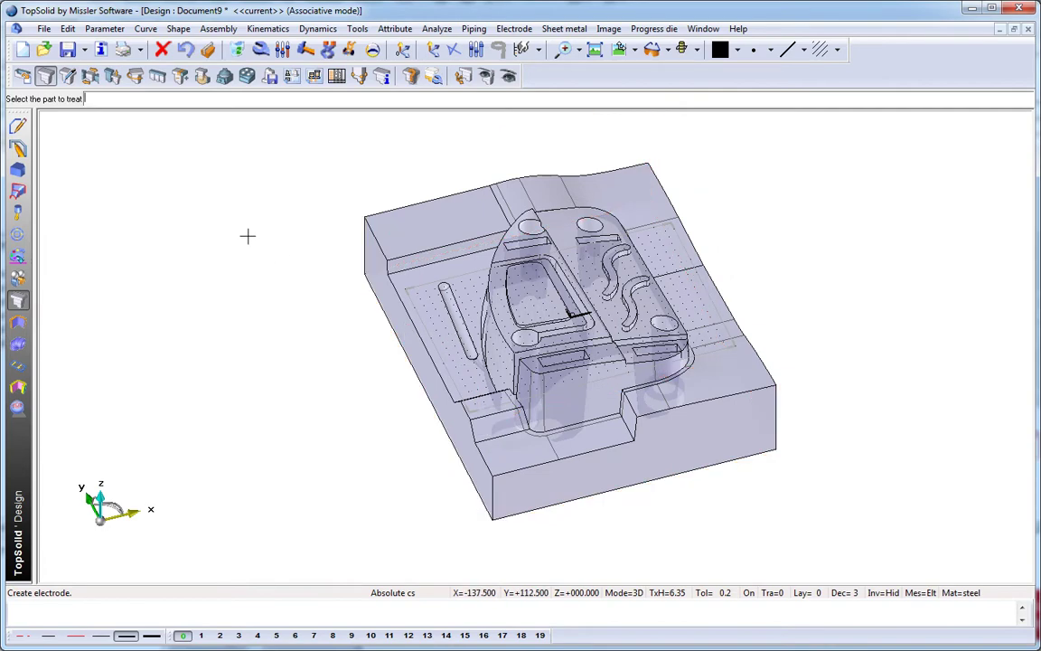
click(375, 244)
click(101, 98)
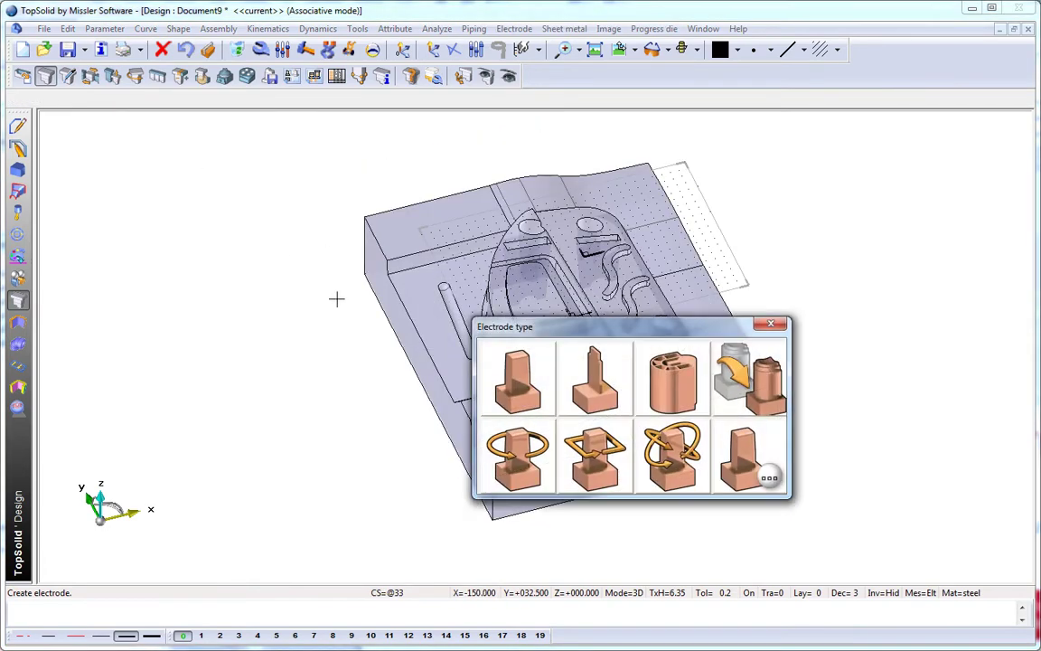
click(533, 397)
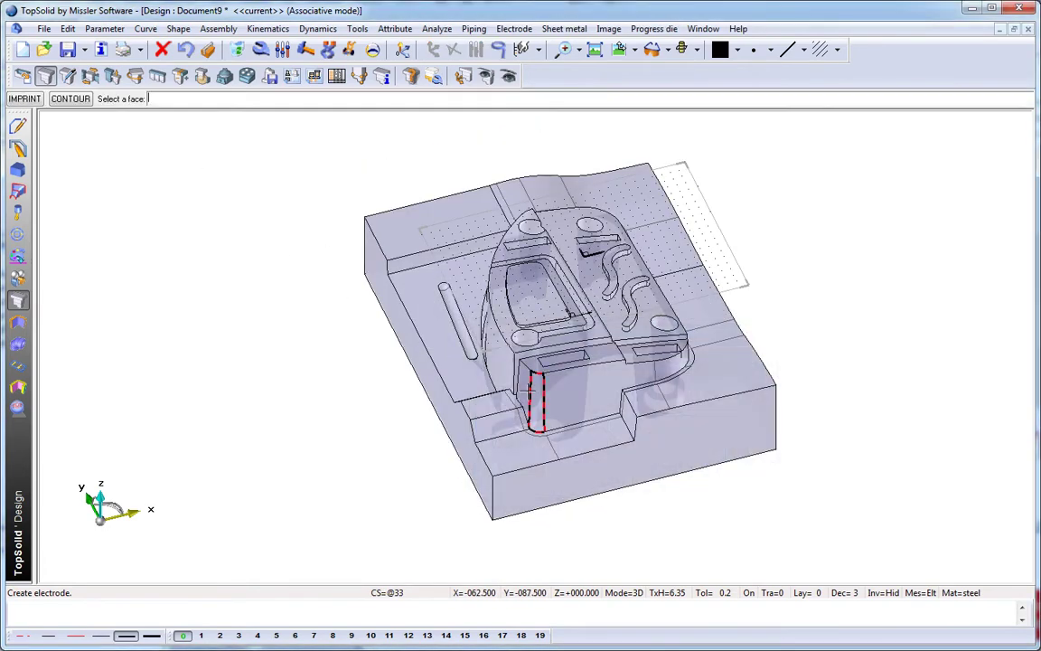
Step: Select the rectangular pocket face to imprint and set shell handling to NO OPERATION
mouse_move(506, 271)
middle_down()
mouse_move(624, 351)
mouse_move(386, 386)
mouse_move(447, 347)
mouse_move(196, 127)
middle_up()
scroll(386, 385, up, 5)
scroll(386, 385, up, 3)
click(409, 342)
click(191, 106)
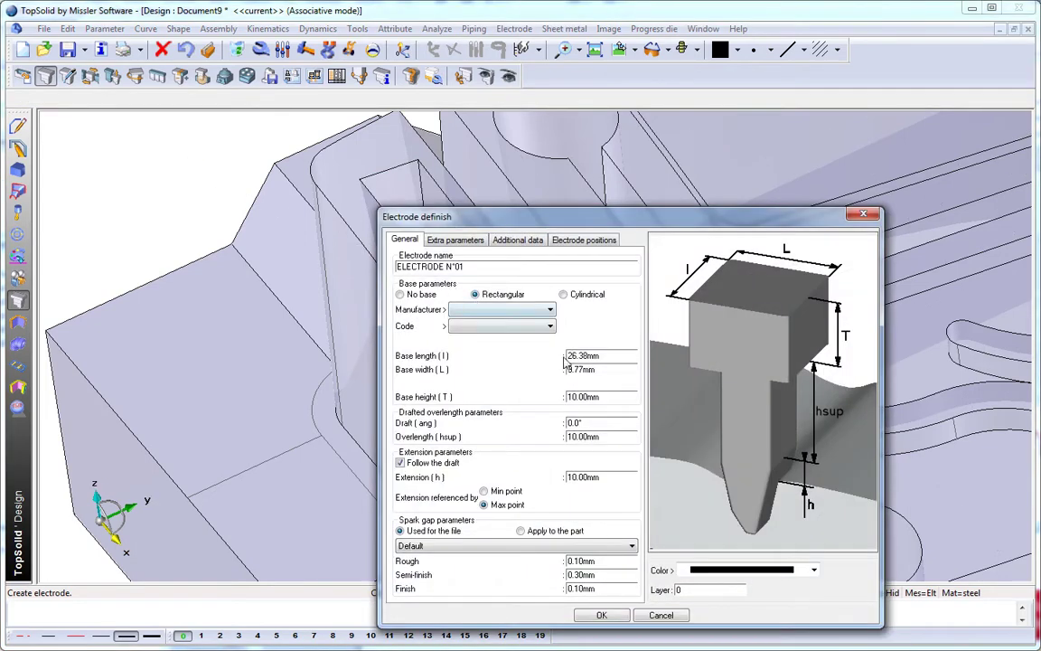
Step: Set the electrode's rectangular base to 40 × 20 × 30 mm
drag(597, 355, 541, 358)
key(shift+End)
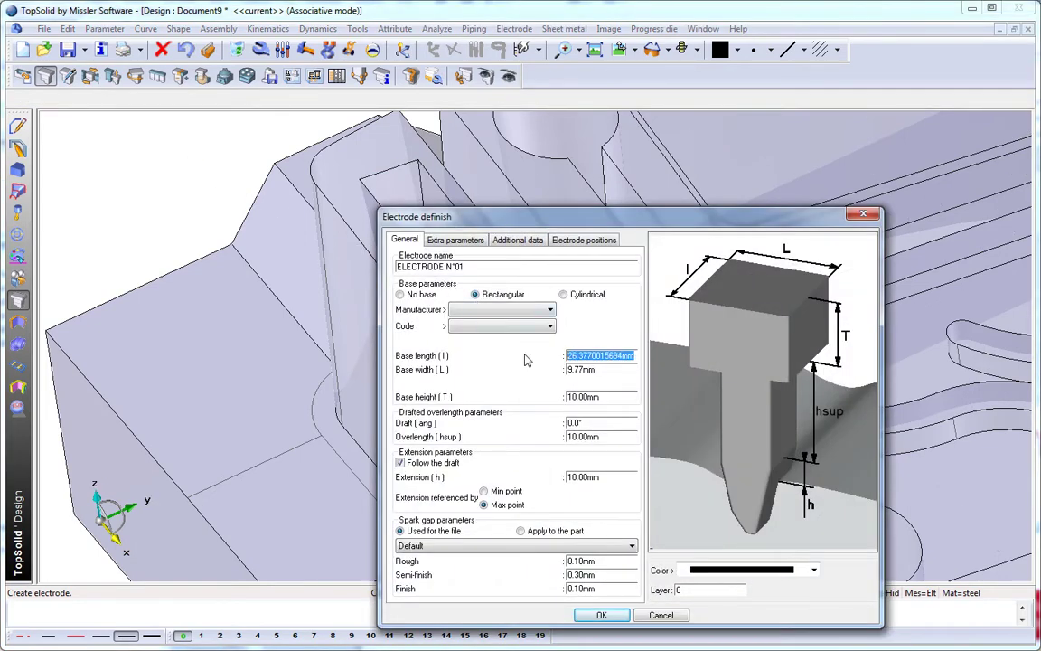
text(40)
key(Tab)
text(20)
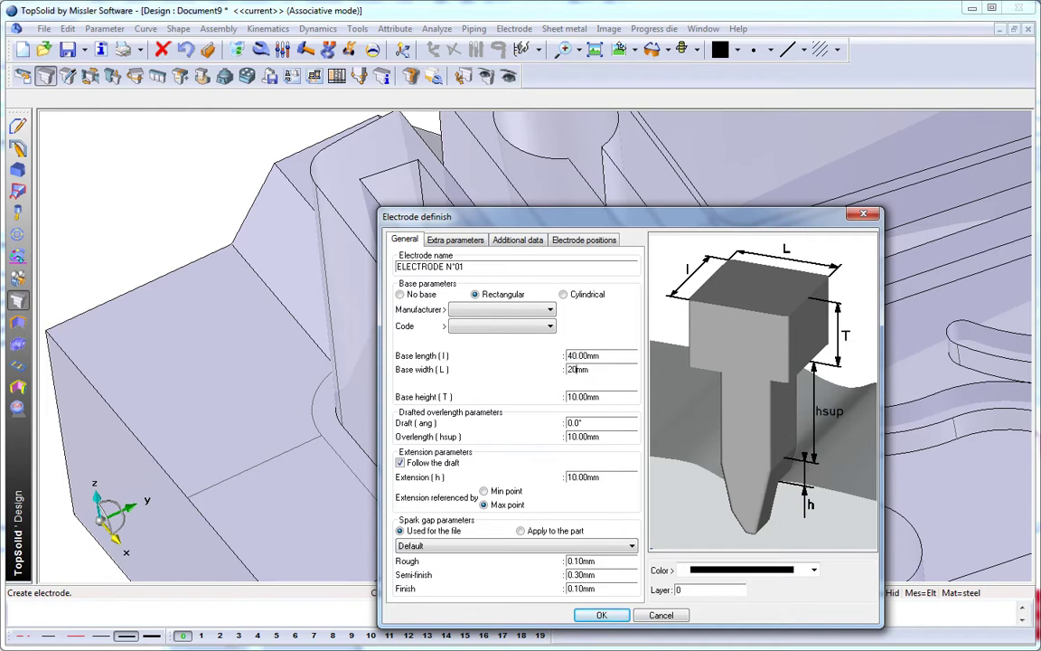
key(Tab)
key(Tab)
key(Tab)
text(30)
Step: Apply the 0.1 mm spark gap to the part and create ELECTRODE N°01
click(534, 546)
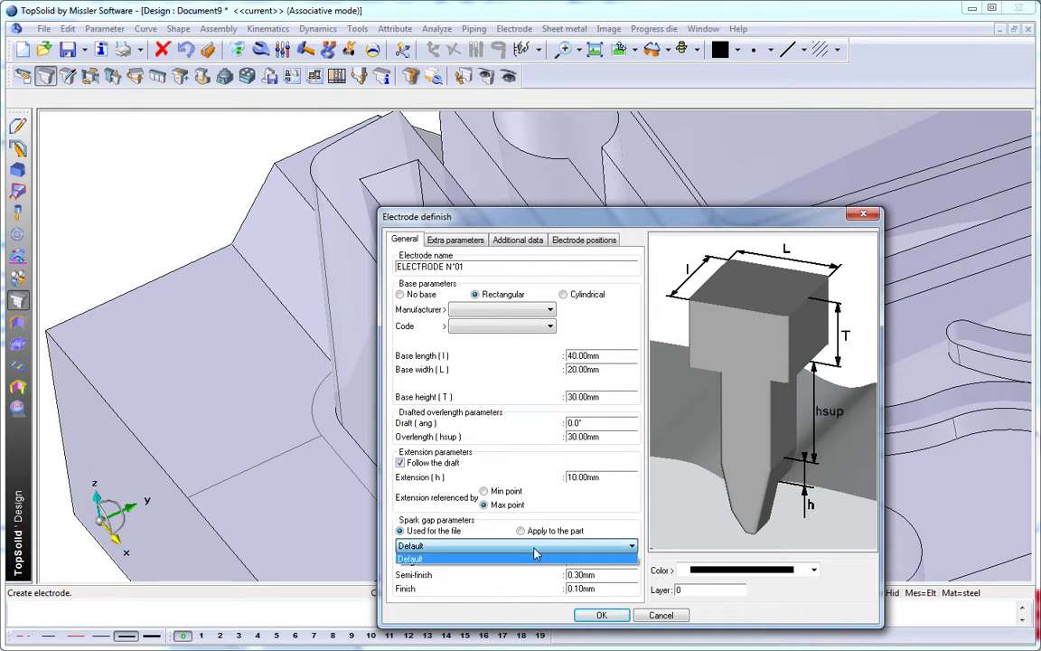
click(529, 533)
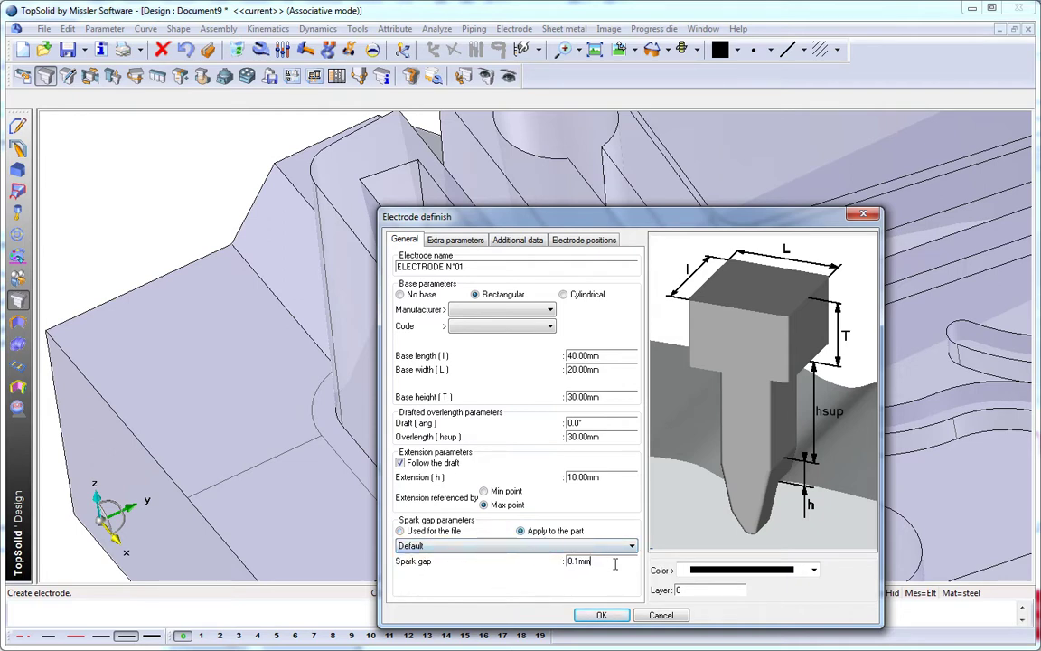
click(600, 614)
middle_drag(554, 469, 542, 420)
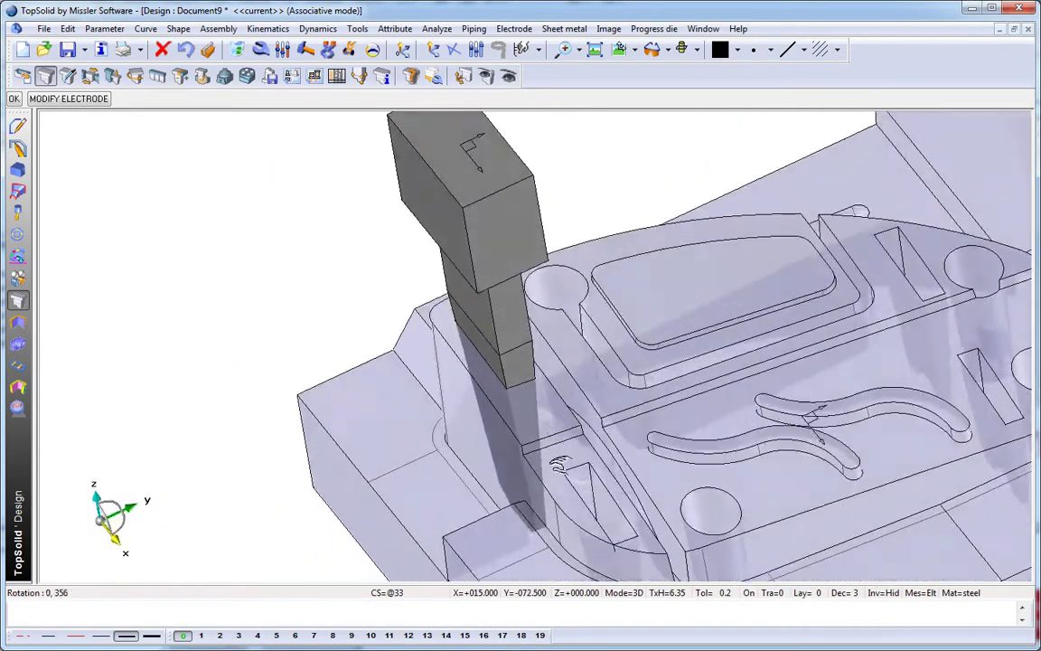
scroll(533, 411, up, 3)
scroll(524, 403, up, 3)
scroll(542, 401, up, 2)
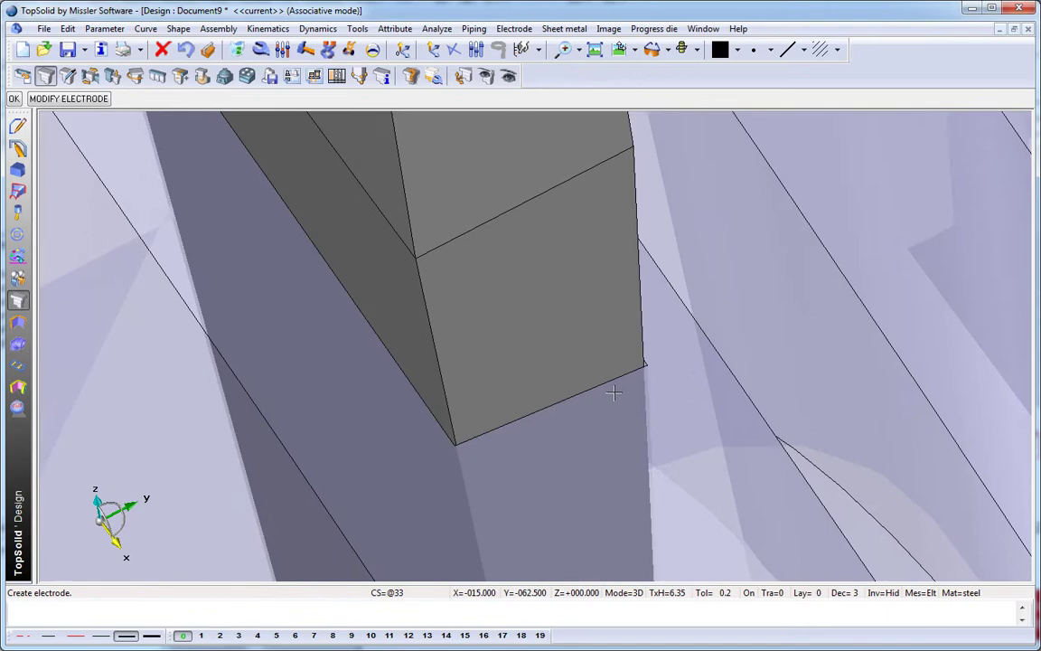
scroll(632, 384, up, 3)
scroll(658, 369, up, 2)
scroll(646, 307, up, 1)
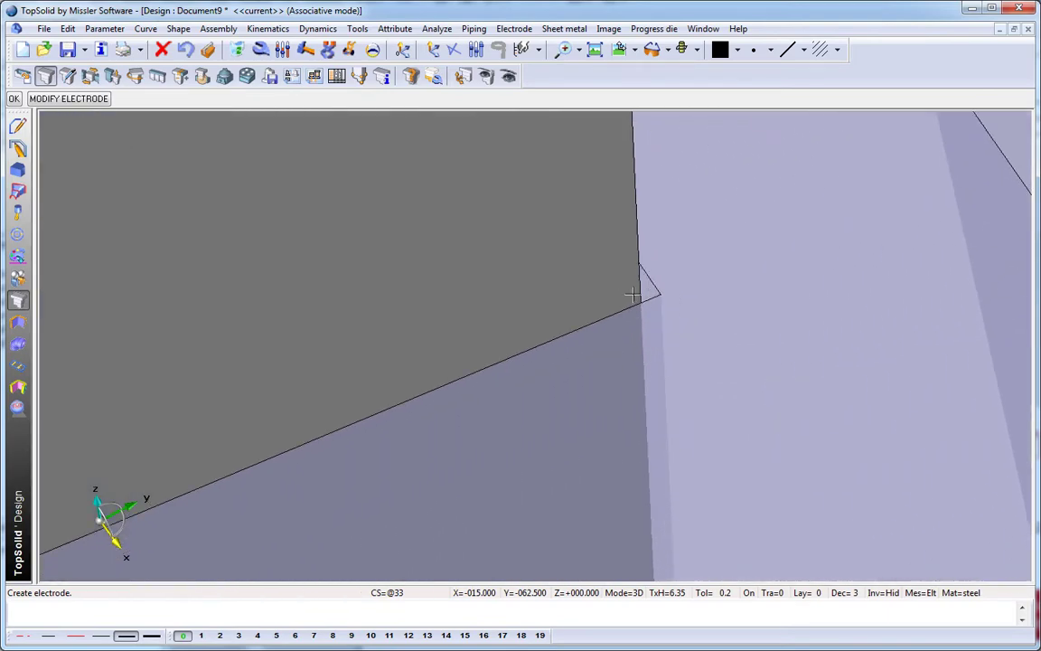
scroll(590, 379, down, 1)
scroll(592, 379, down, 2)
scroll(592, 380, down, 2)
scroll(589, 381, down, 2)
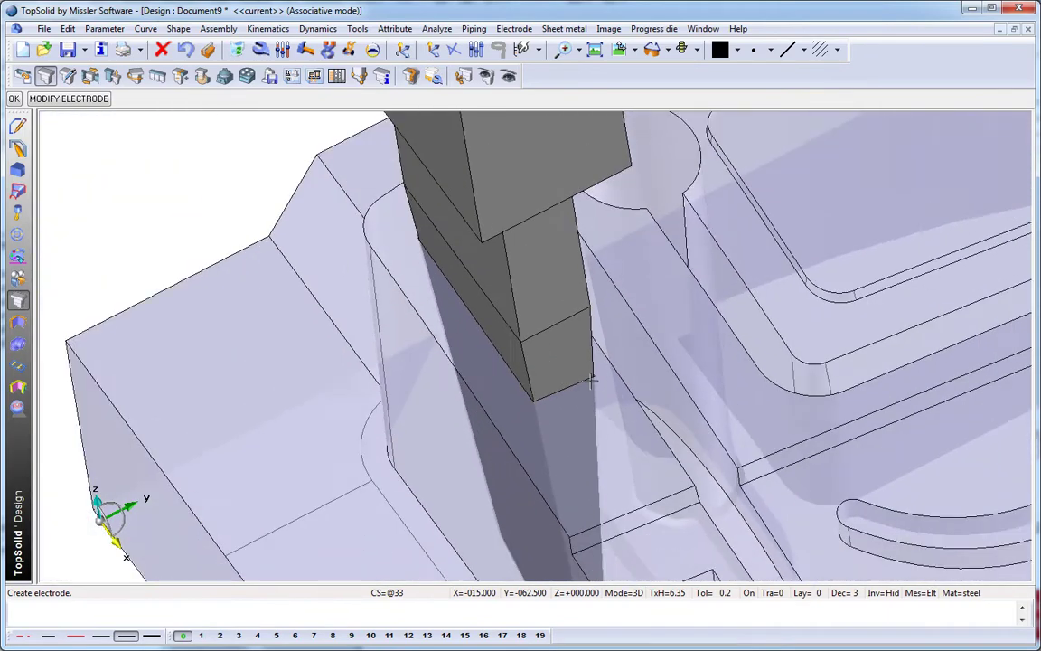
scroll(589, 381, down, 3)
scroll(556, 361, down, 3)
mouse_move(531, 343)
middle_down()
mouse_move(497, 352)
mouse_move(528, 318)
mouse_move(551, 370)
mouse_move(587, 361)
middle_up()
scroll(587, 362, up, 2)
scroll(633, 347, up, 2)
scroll(673, 332, up, 2)
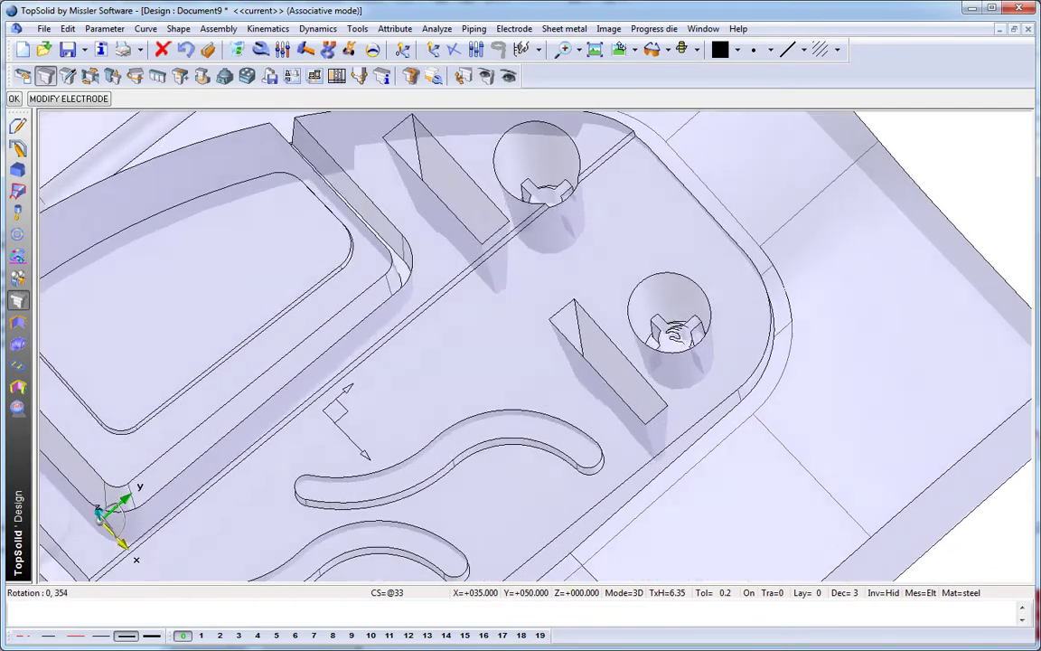
middle_drag(673, 333, 151, 295)
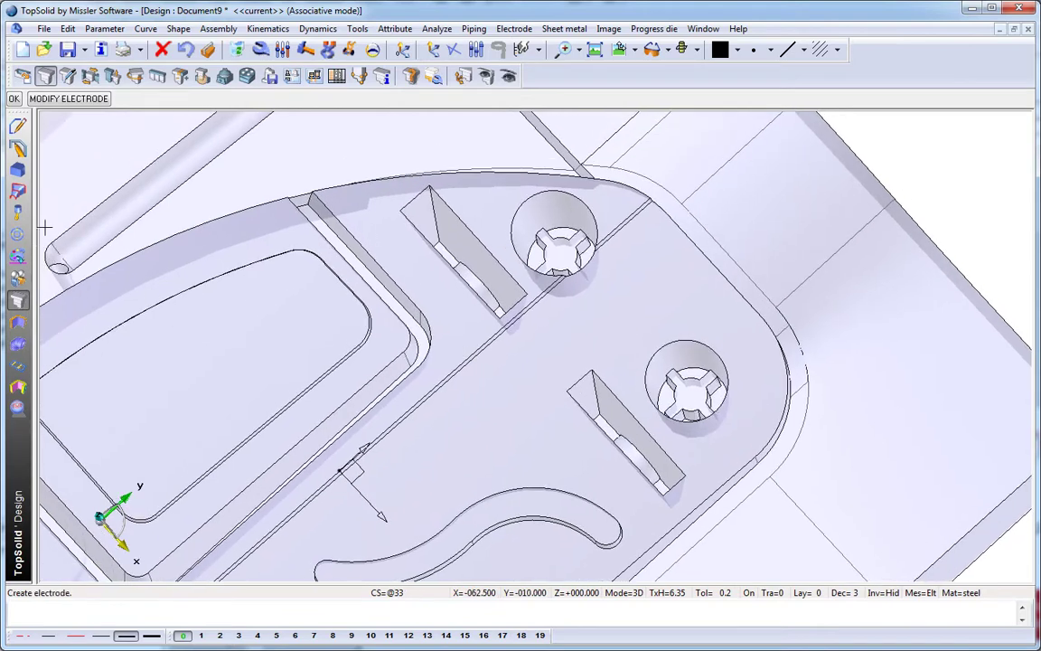
Step: Start ELECTRODE N°02 on the round pocket face, keeping the last-used direction
click(14, 98)
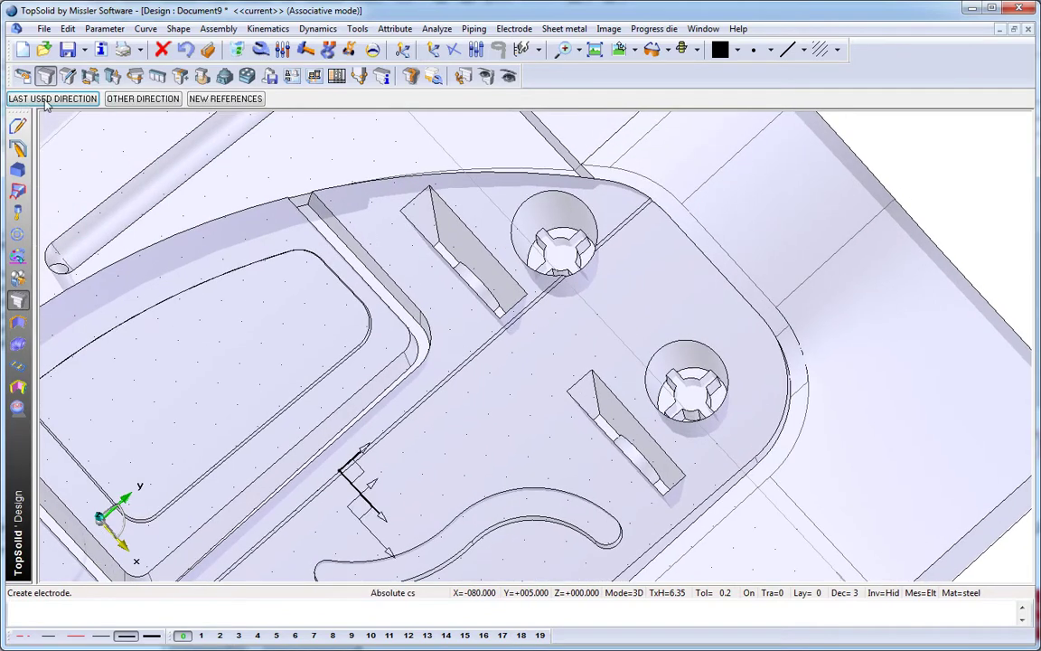
click(47, 101)
click(638, 384)
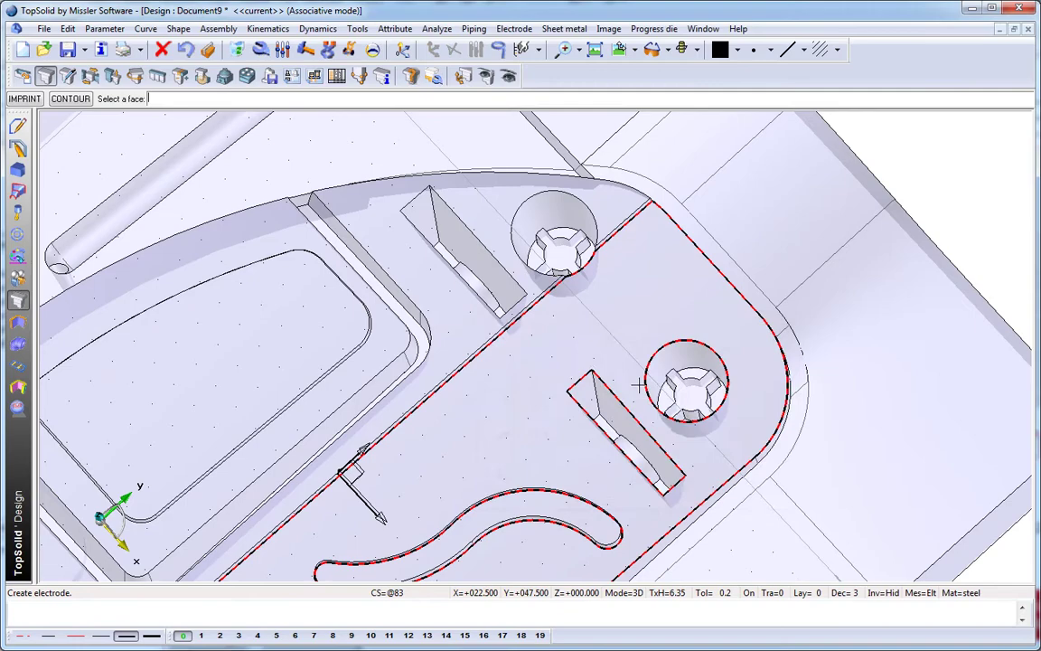
scroll(638, 384, up, 2)
scroll(638, 384, up, 2)
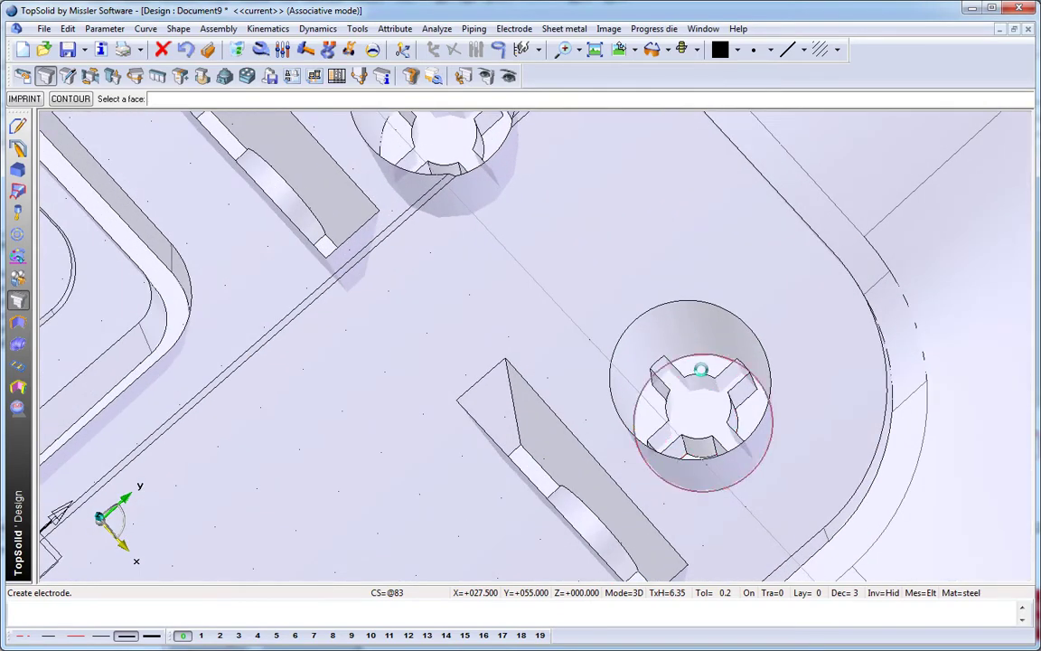
click(700, 370)
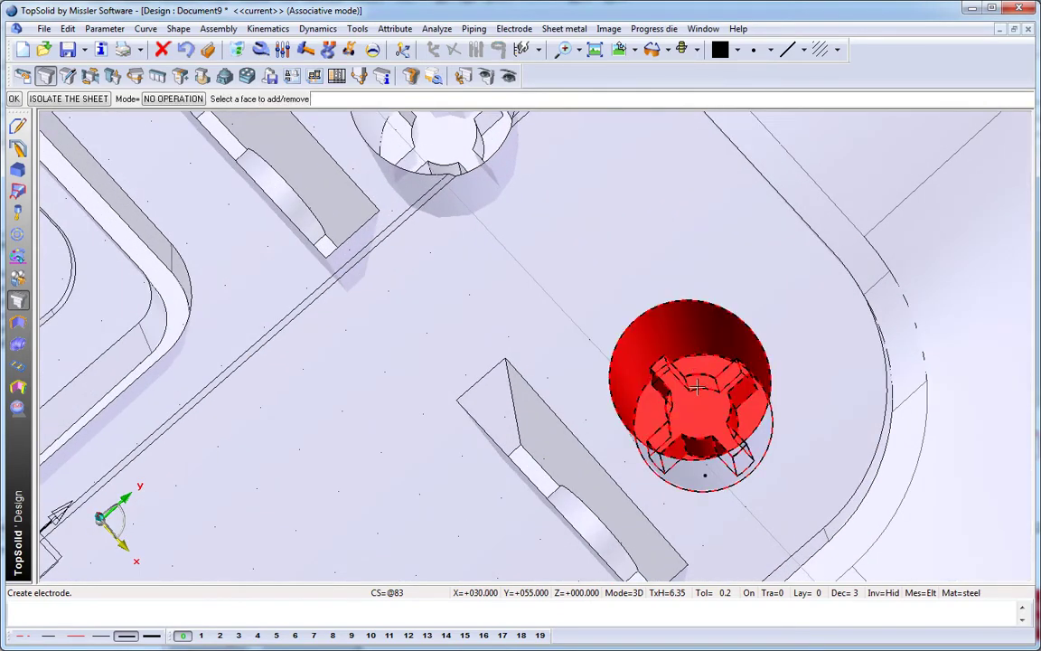
key(Return)
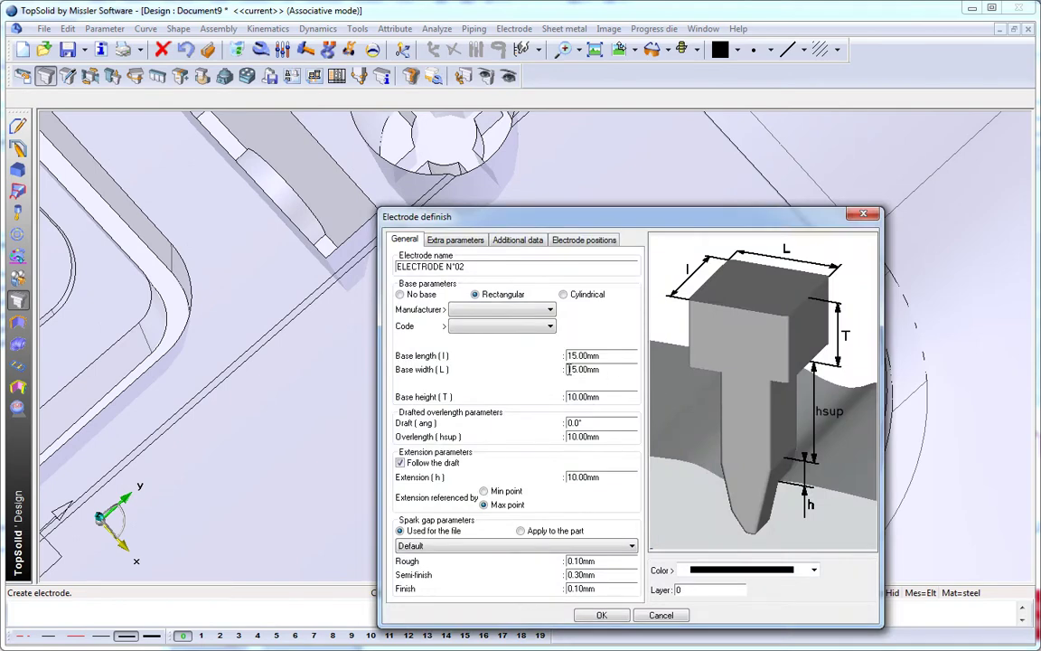
Step: Create ELECTRODE N°02 with No base and 10 mm overlength in the round pocket
click(403, 295)
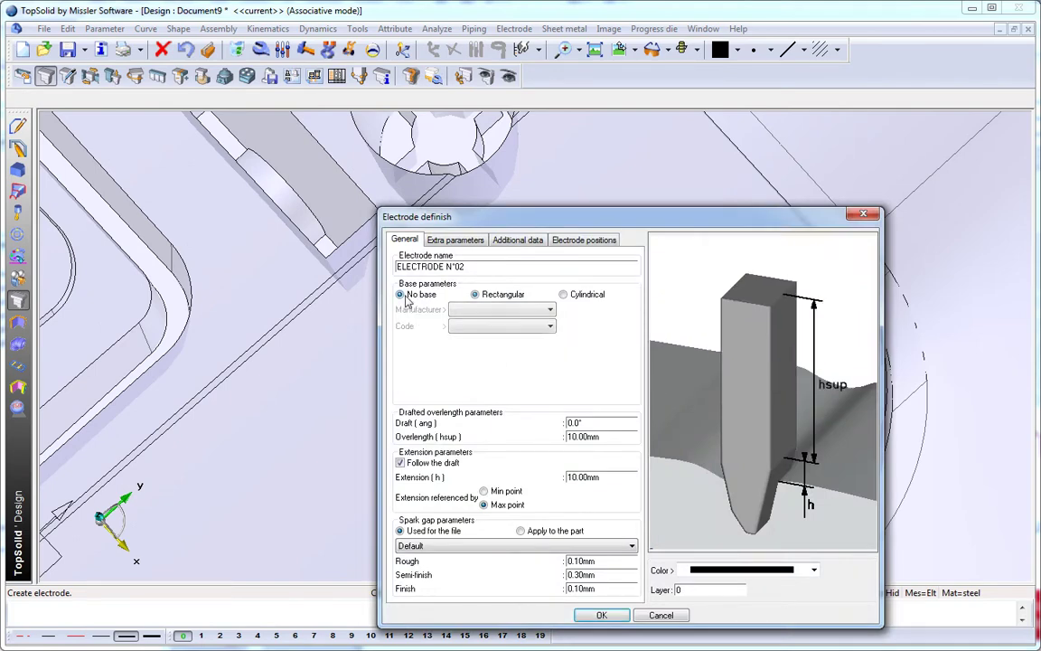
double_click(611, 436)
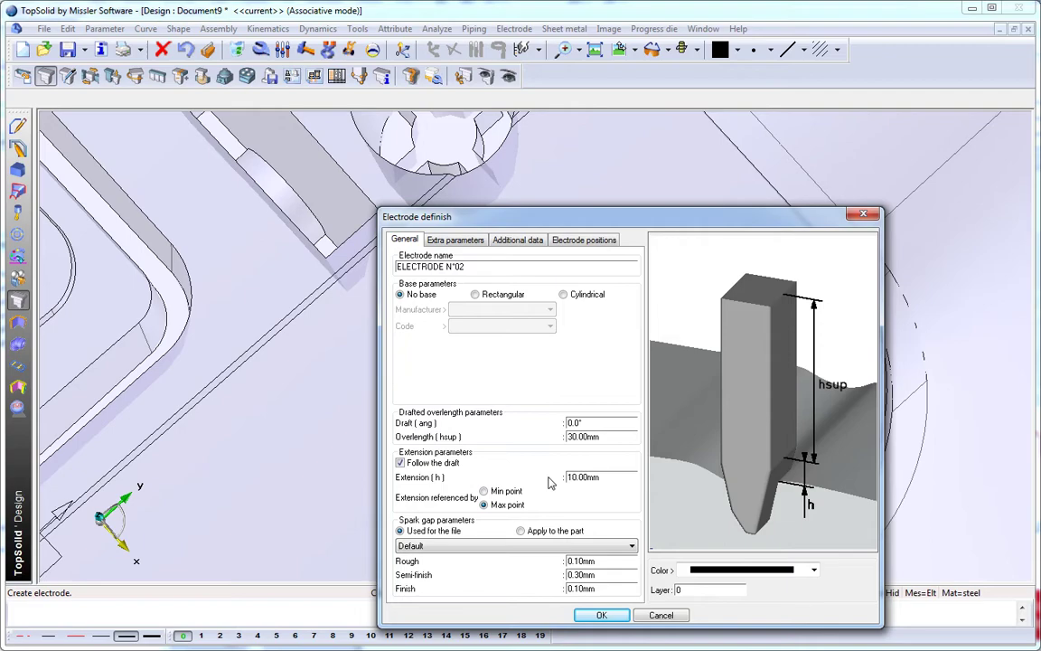
click(600, 615)
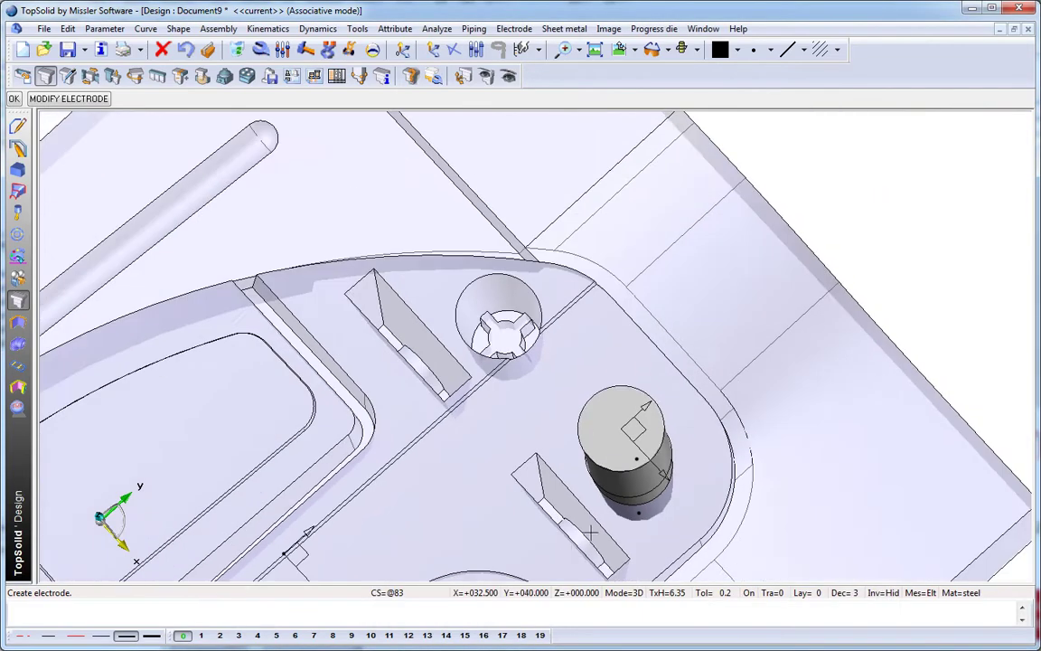
middle_drag(568, 552, 613, 443)
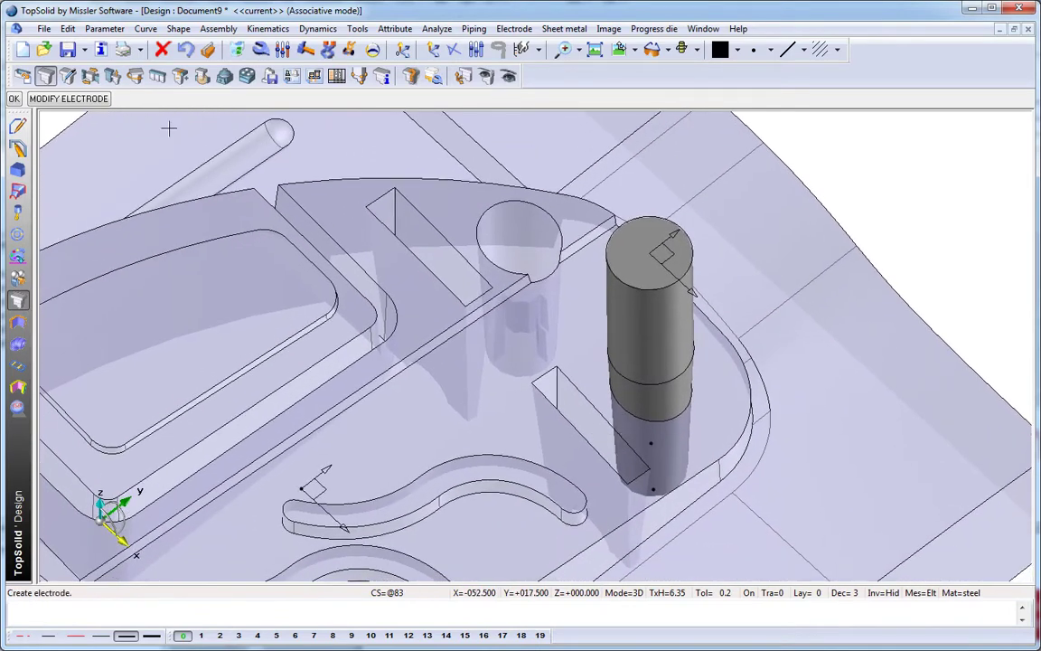
Step: Redefine ELECTRODE N°02 faces with REMOVE SHELL and set overlength to 30 mm
click(186, 51)
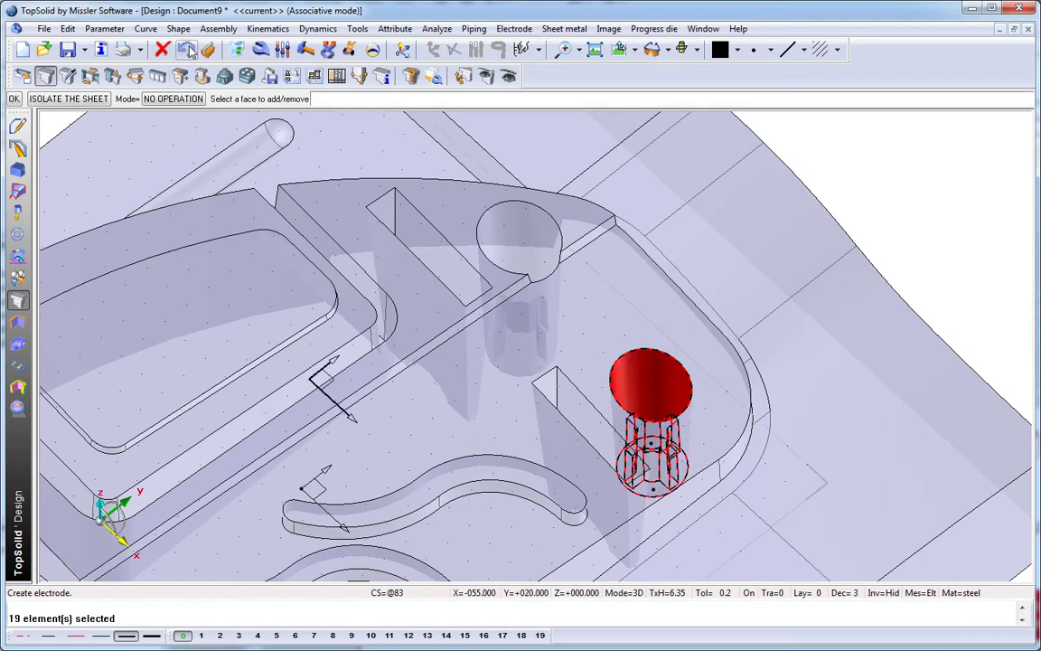
click(188, 99)
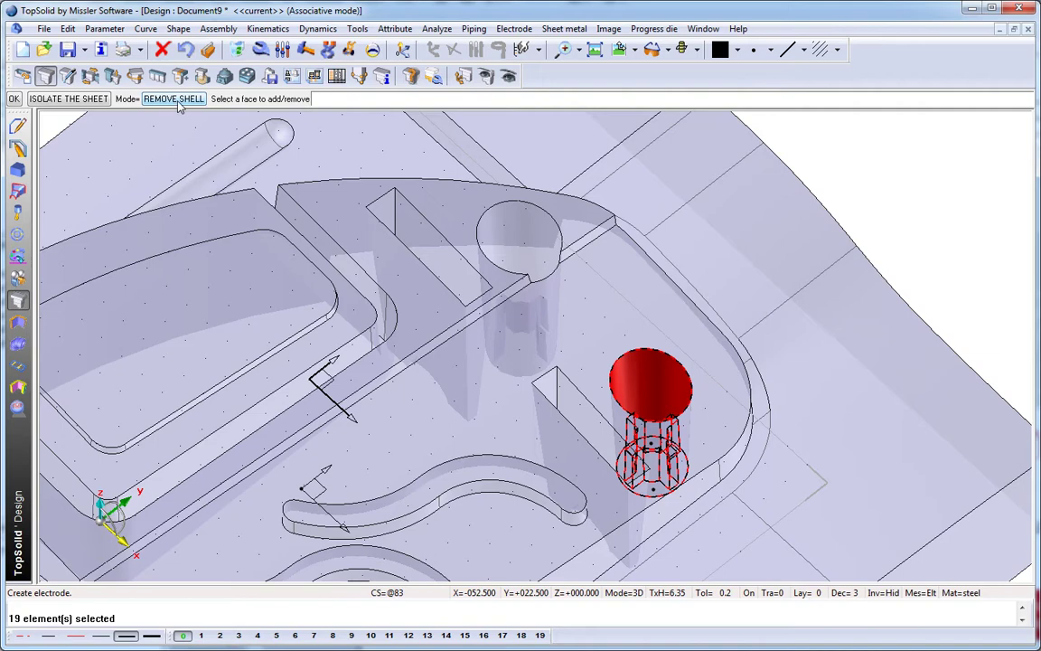
click(680, 360)
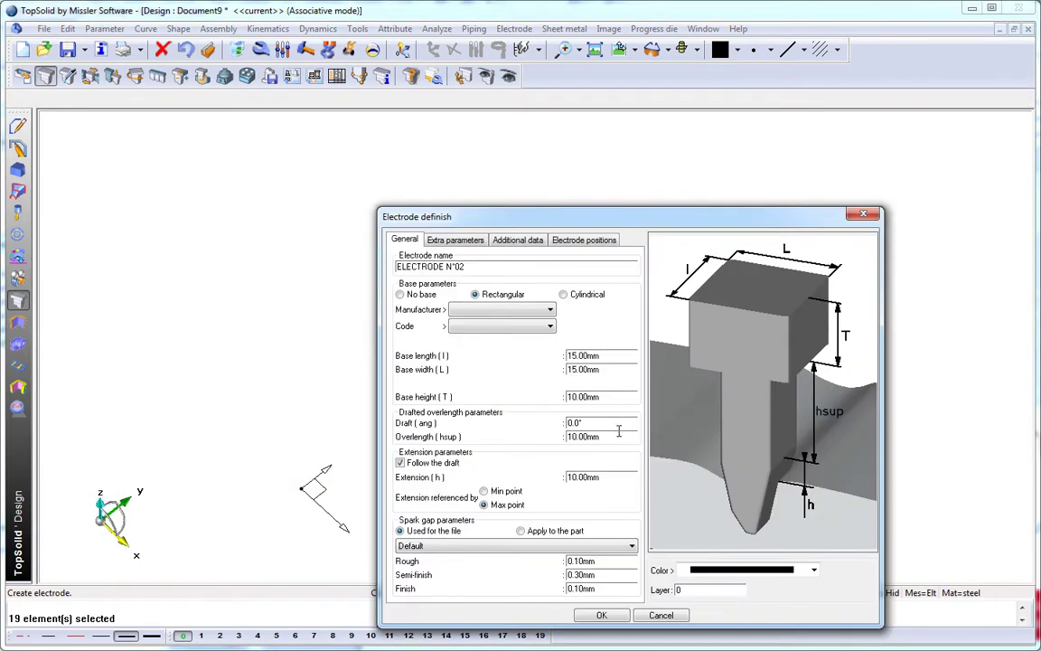
click(619, 433)
text(30)
key(Tab)
click(603, 614)
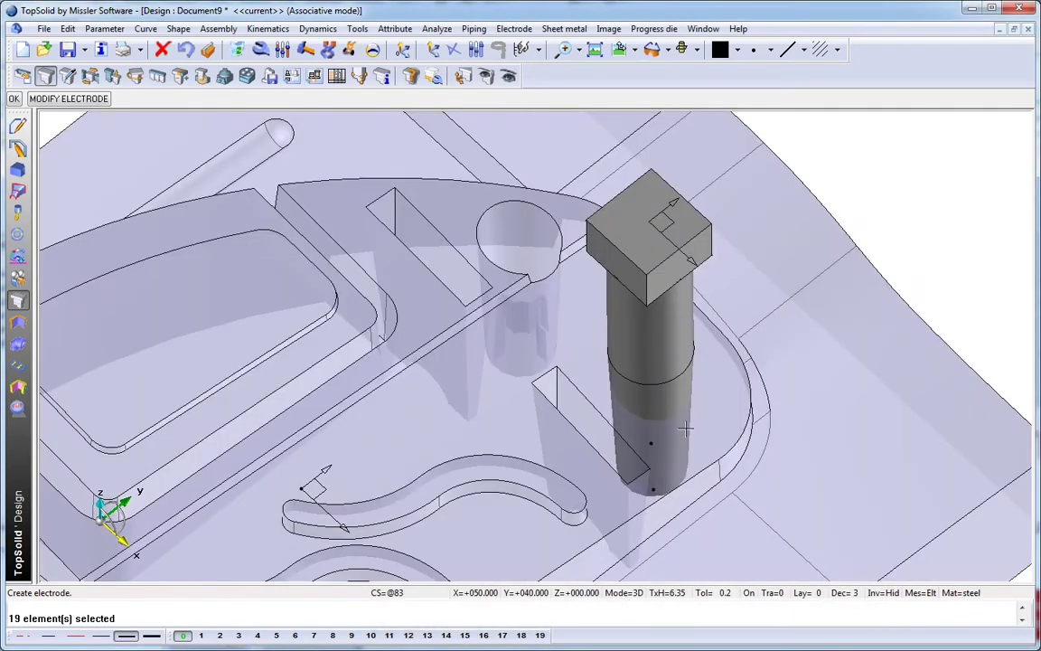
Step: Temporarily hide the electrode to check the pocket, then restore it
click(592, 49)
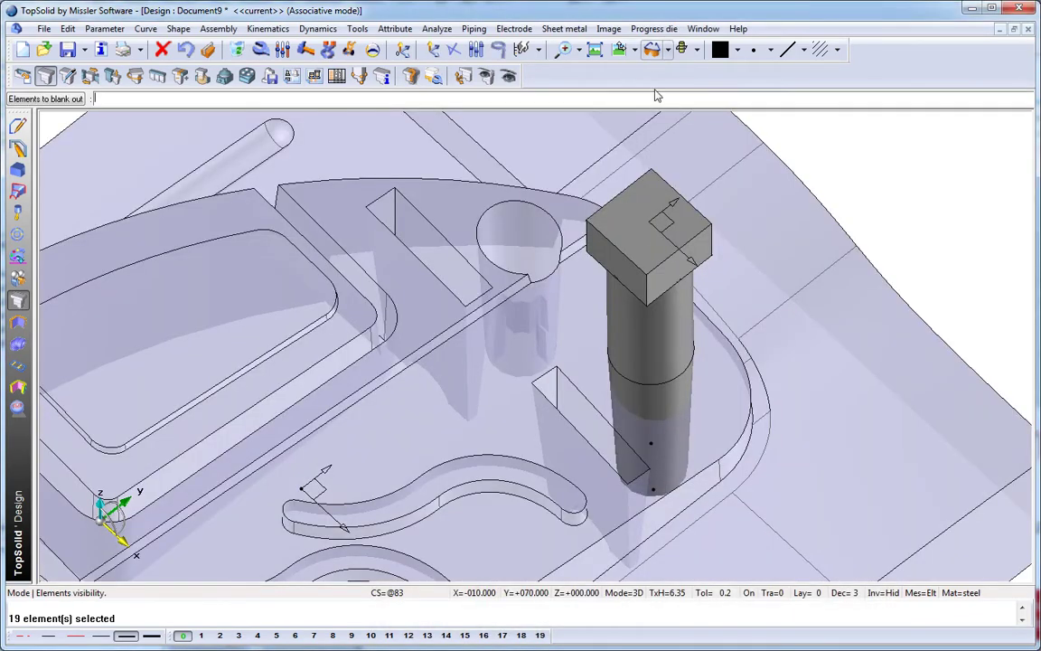
click(666, 360)
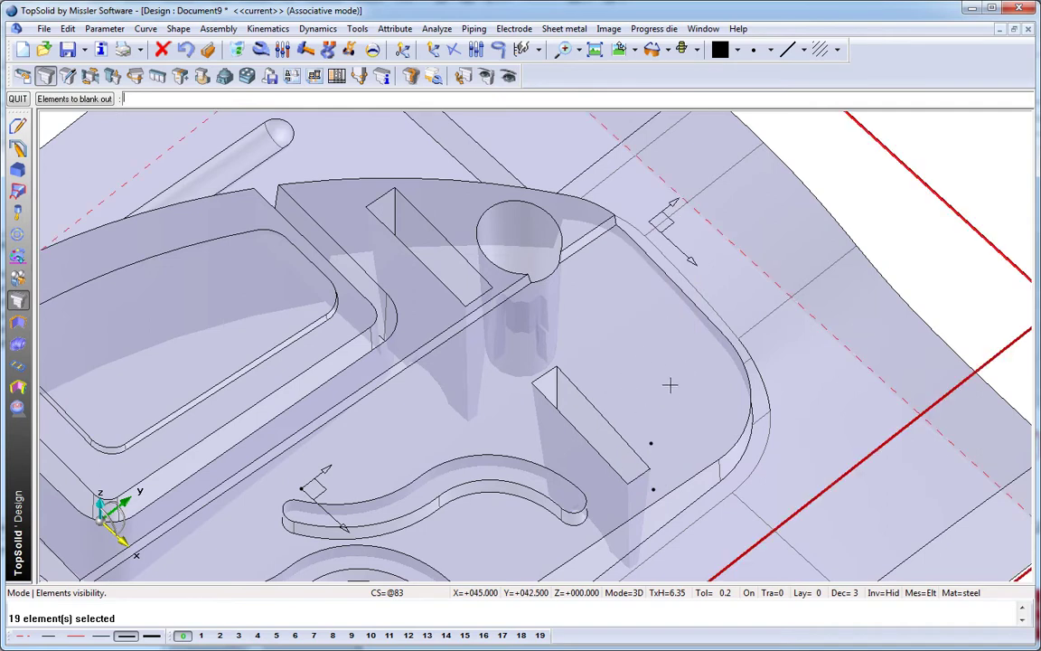
click(184, 50)
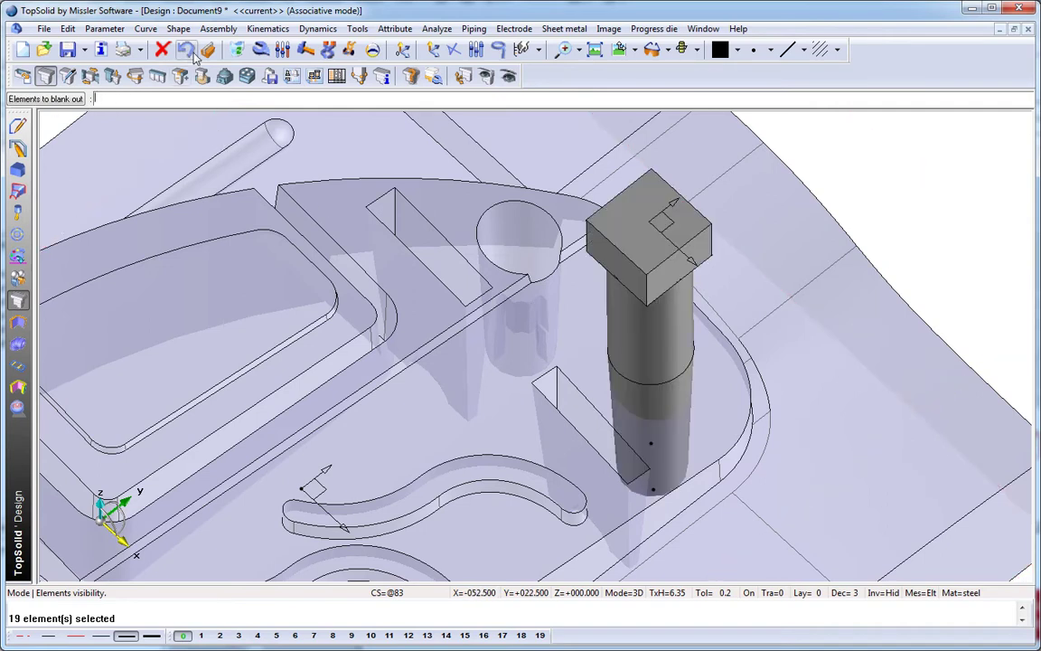
Step: Remove the base from ELECTRODE N°02 via global modification
click(262, 51)
click(630, 253)
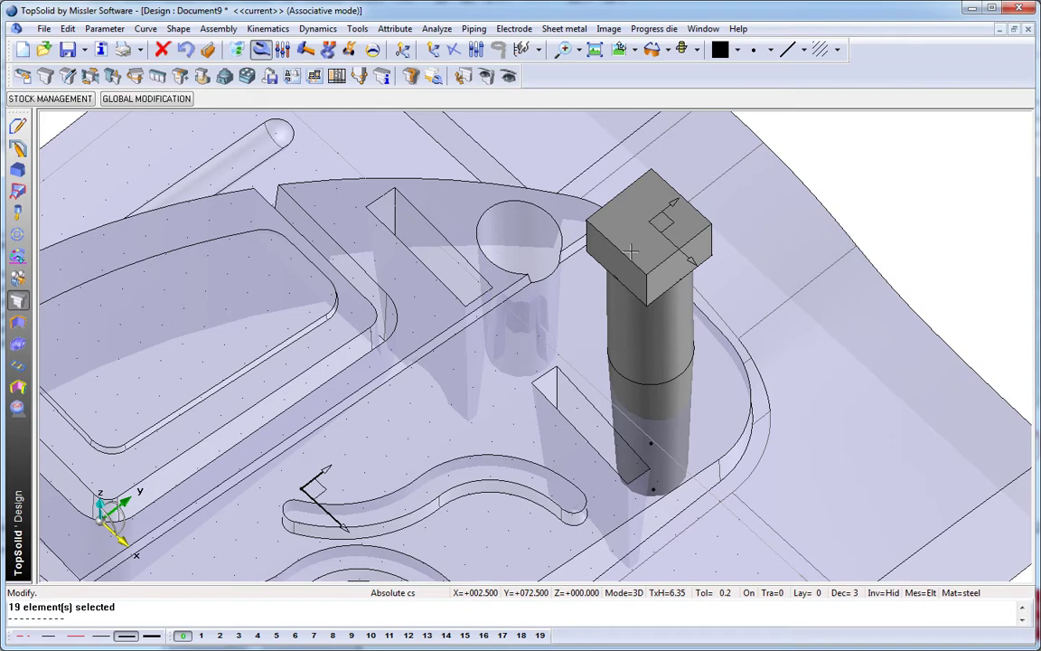
click(171, 100)
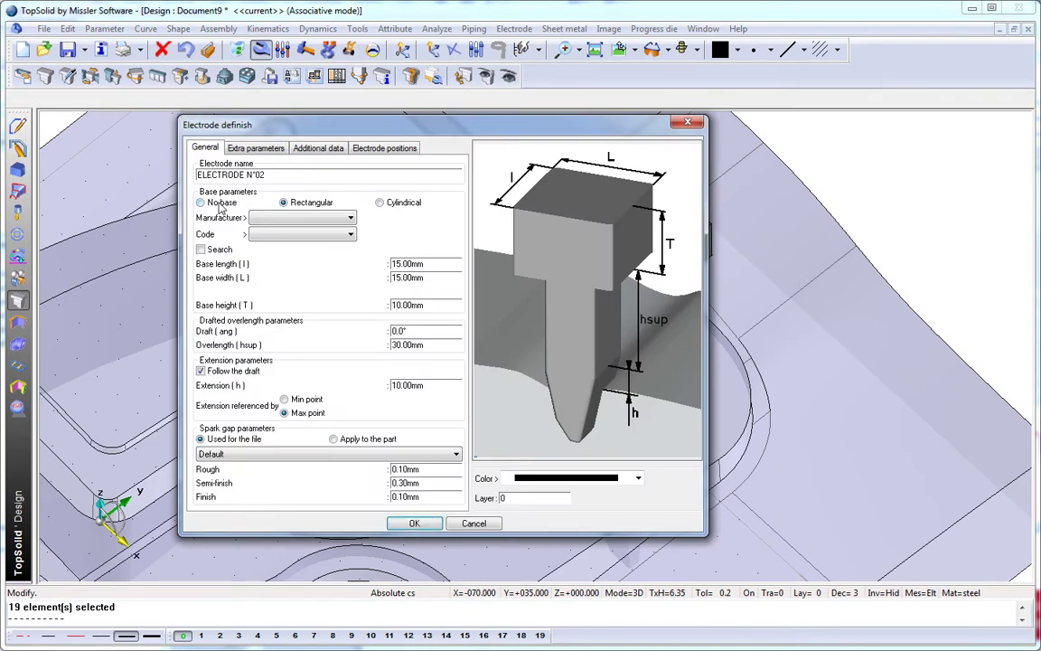
click(220, 206)
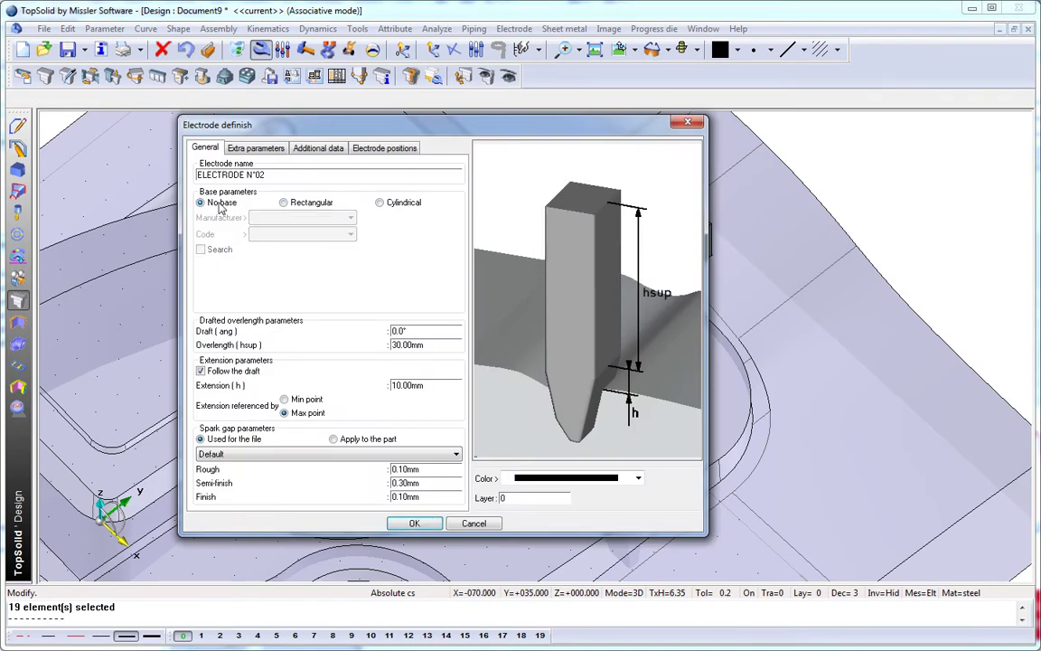
click(414, 523)
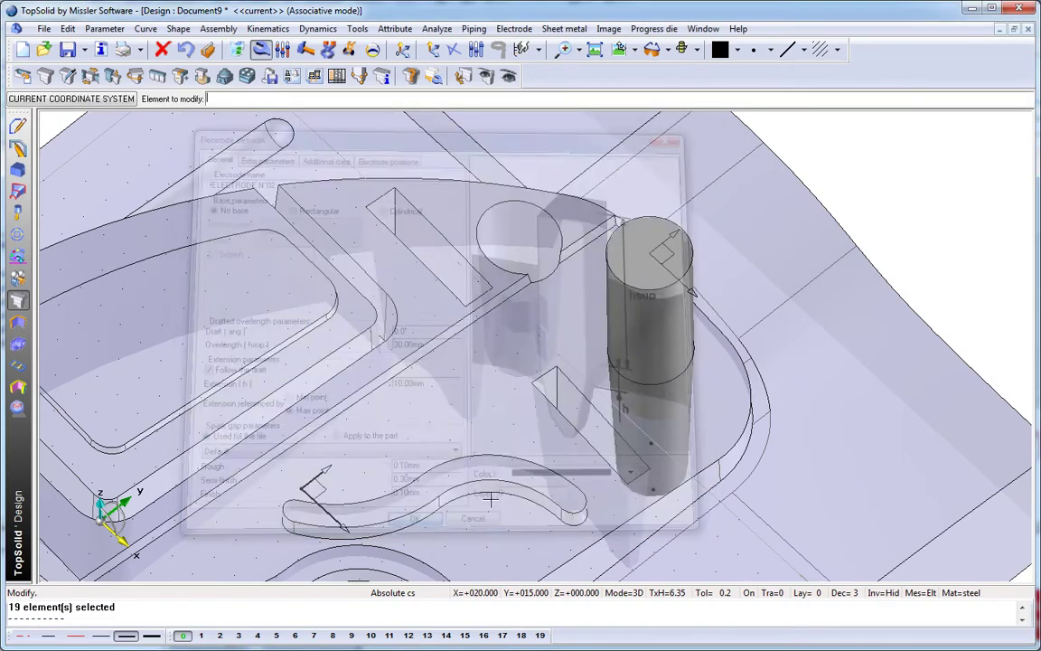
mouse_move(457, 429)
middle_down()
mouse_move(578, 440)
mouse_move(189, 326)
middle_up()
Step: Start a new electrode on the other round pocket's face with the last-used direction
click(44, 76)
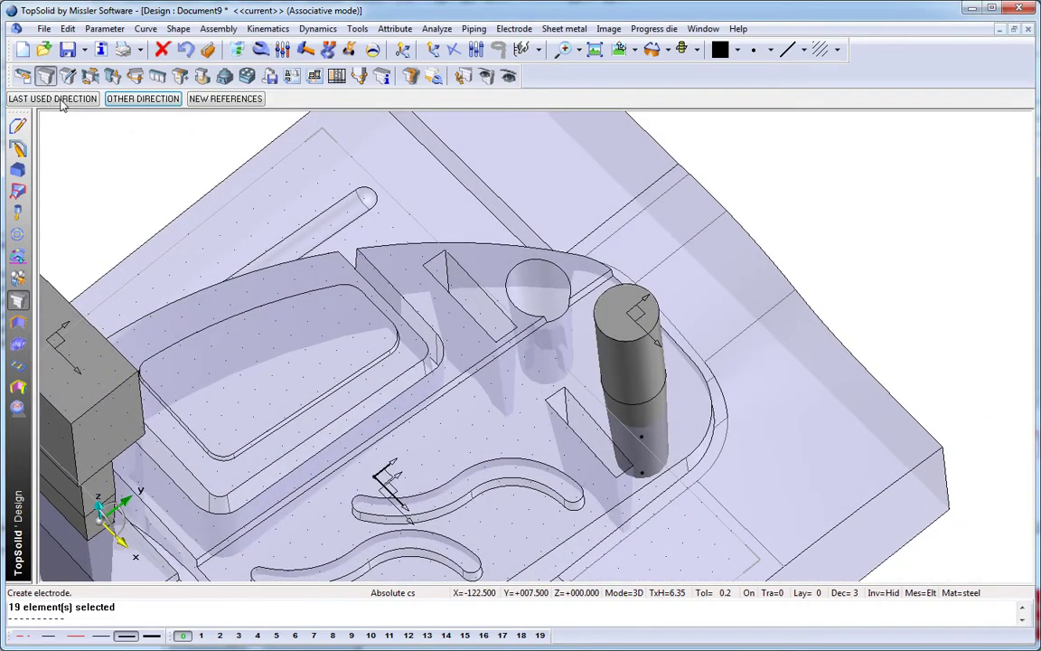
click(57, 94)
click(518, 378)
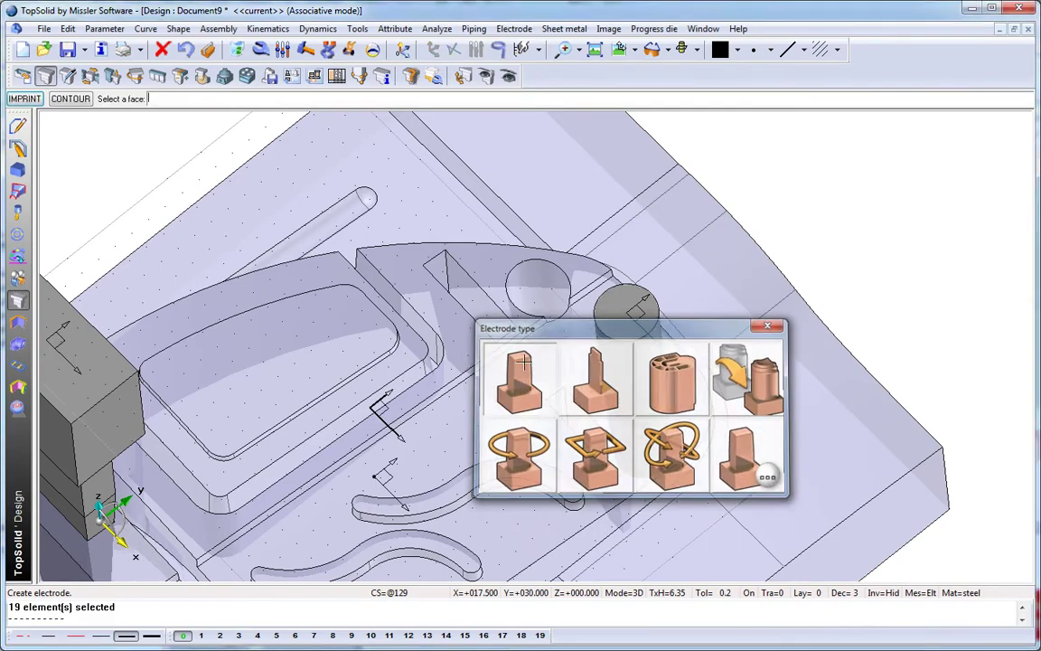
mouse_move(518, 378)
middle_down()
mouse_move(538, 265)
mouse_move(458, 289)
mouse_move(414, 237)
middle_up()
click(539, 264)
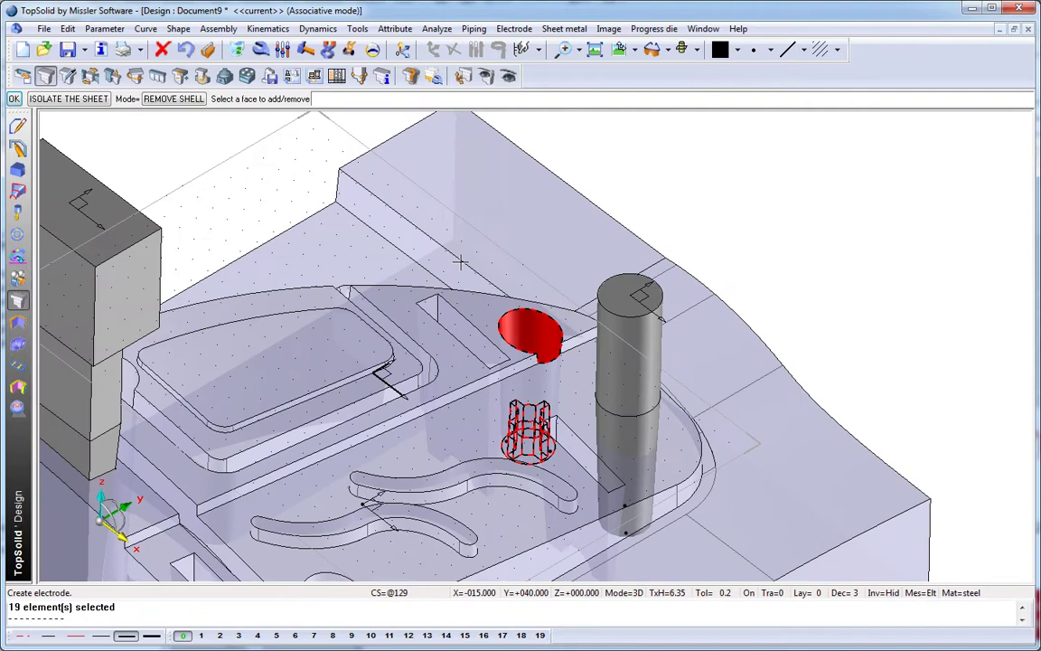
key(Return)
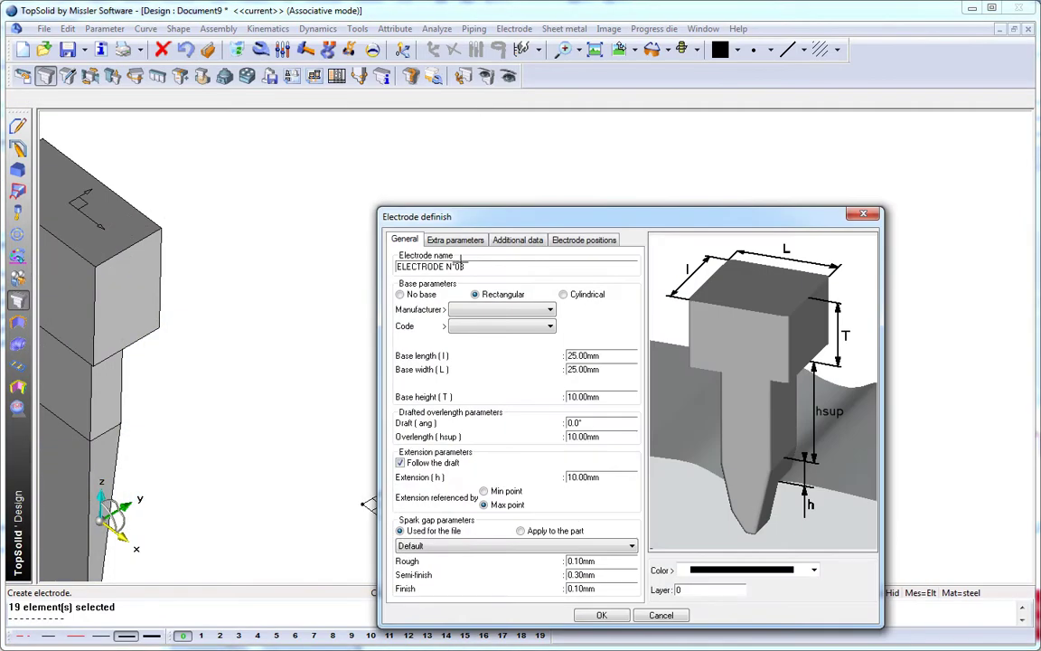
Step: Create ELECTRODE N°03 with No base and 30 mm overlength
click(409, 298)
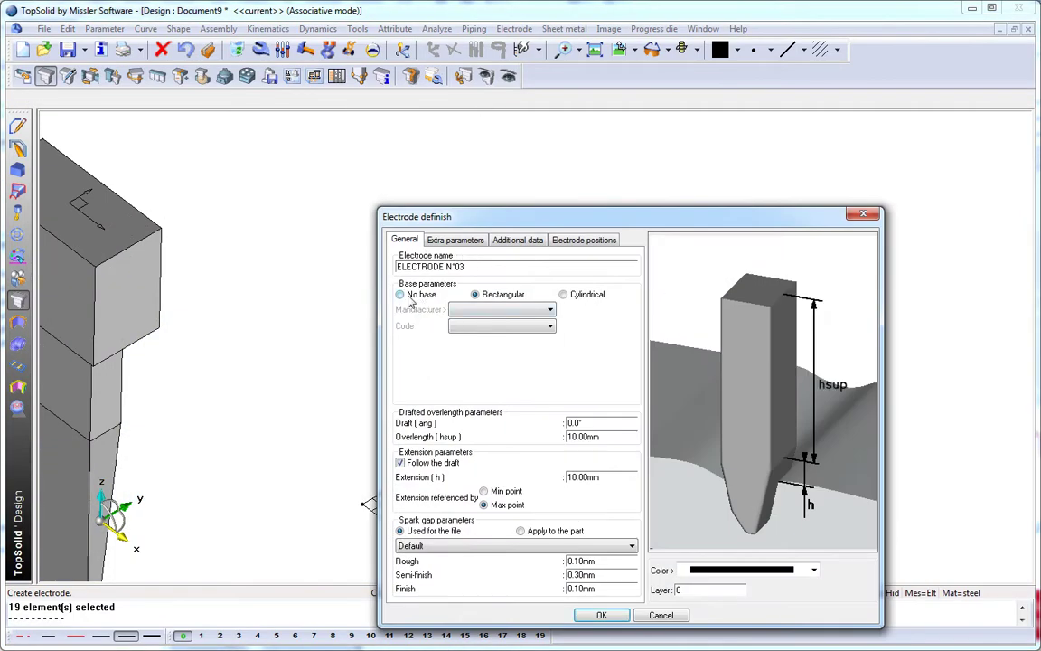
click(614, 439)
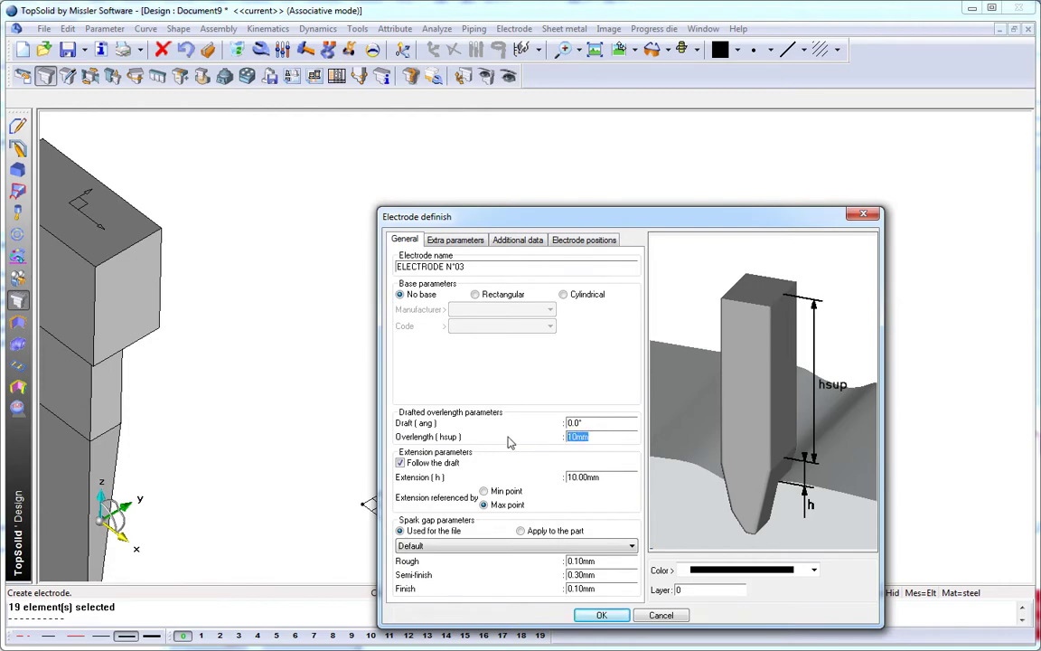
text(30)
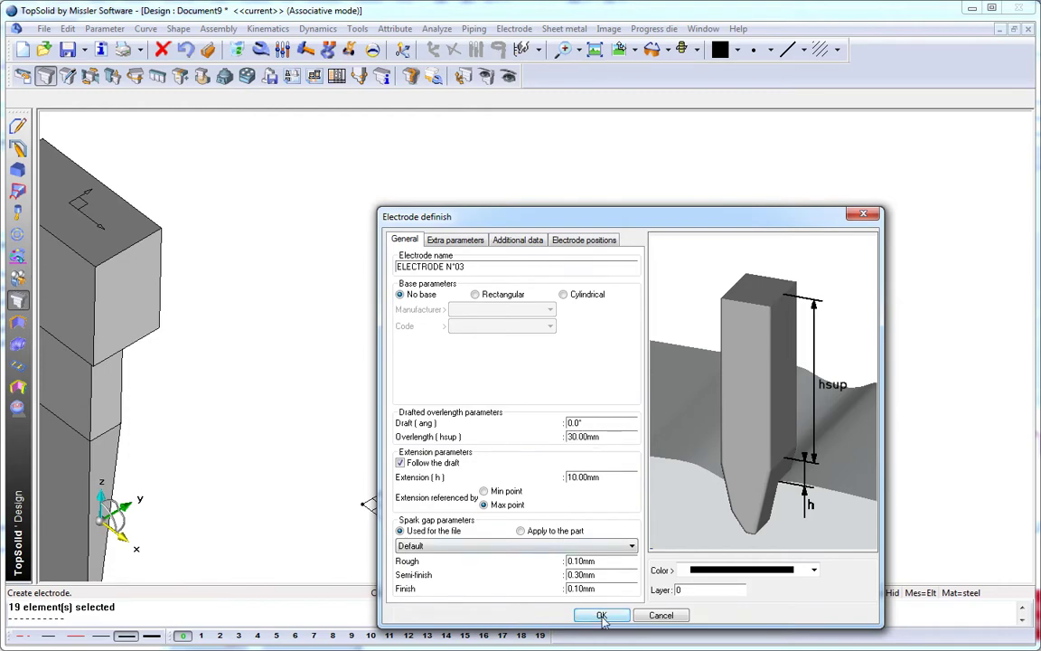
click(596, 616)
mouse_move(615, 533)
middle_down()
mouse_move(523, 522)
mouse_move(394, 531)
mouse_move(319, 459)
middle_up()
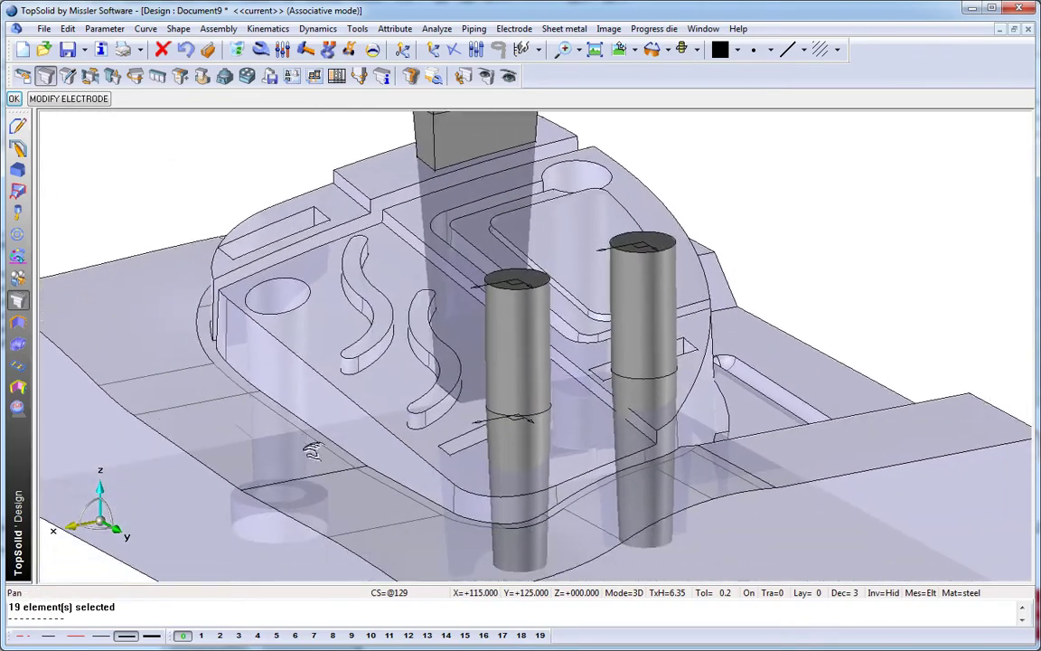
Step: Extend the left round electrode to the right electrode's height
click(111, 77)
click(604, 281)
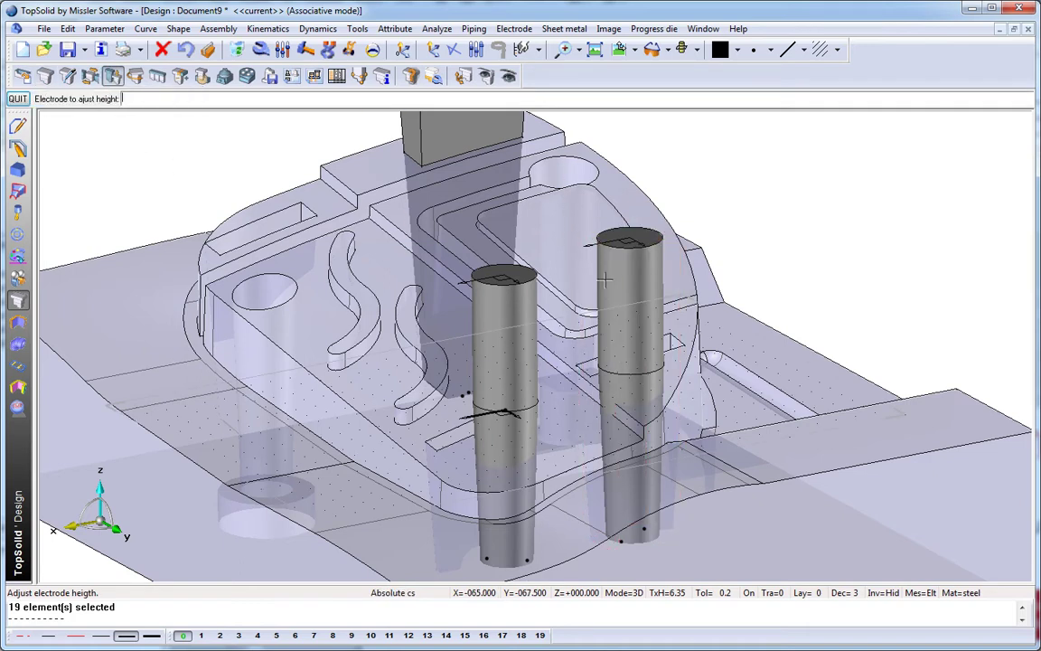
click(485, 314)
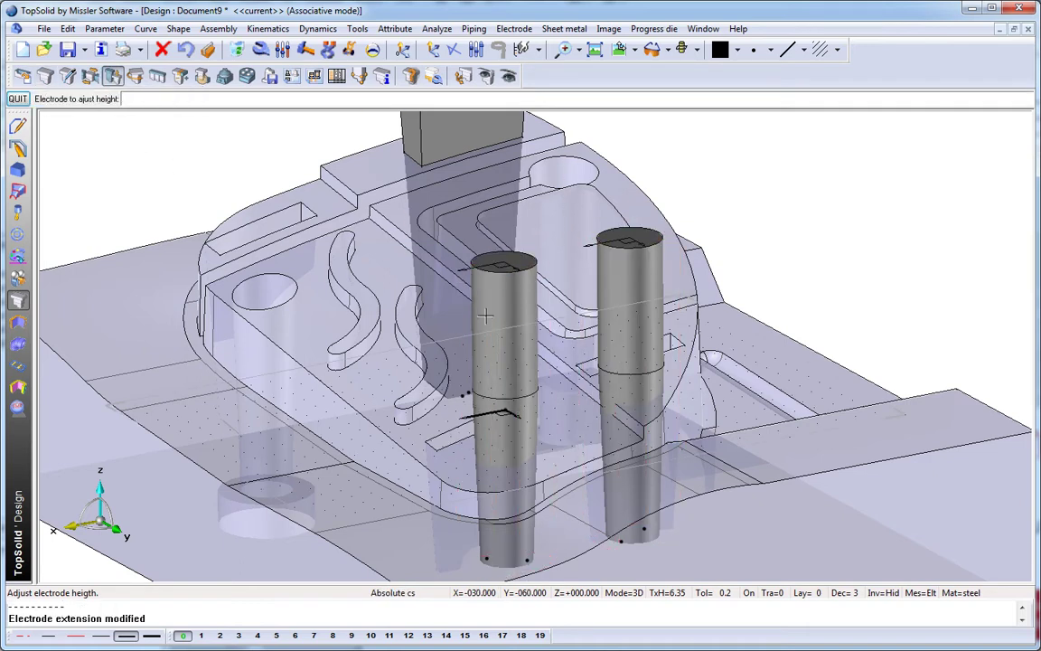
mouse_move(192, 195)
middle_down()
mouse_move(192, 242)
mouse_move(225, 260)
middle_up()
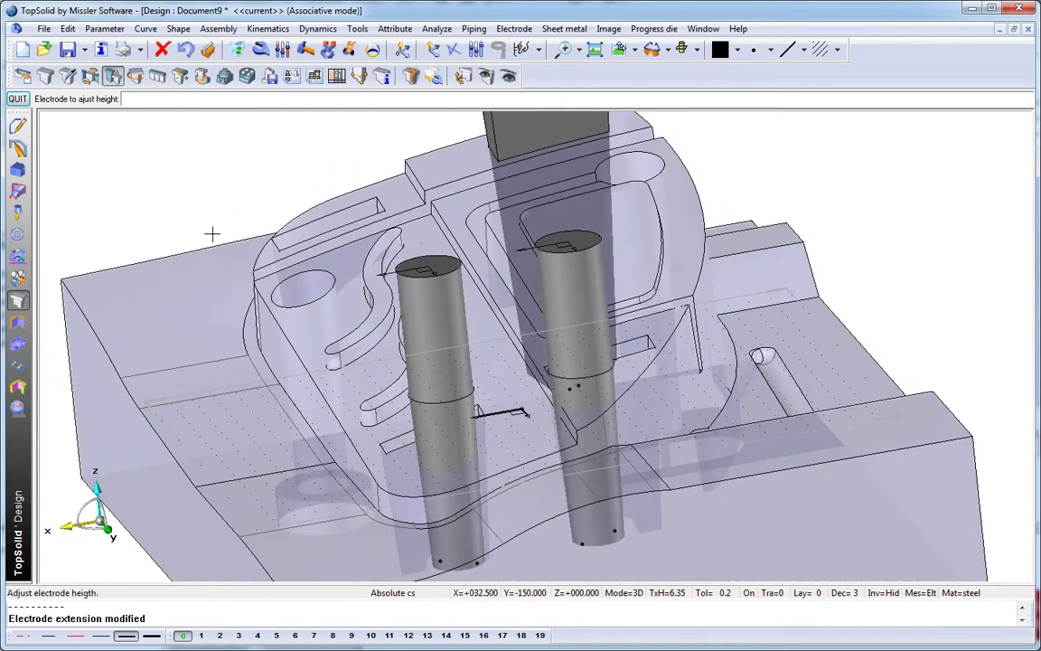
Step: Select both round electrodes to link onto a common base
click(157, 77)
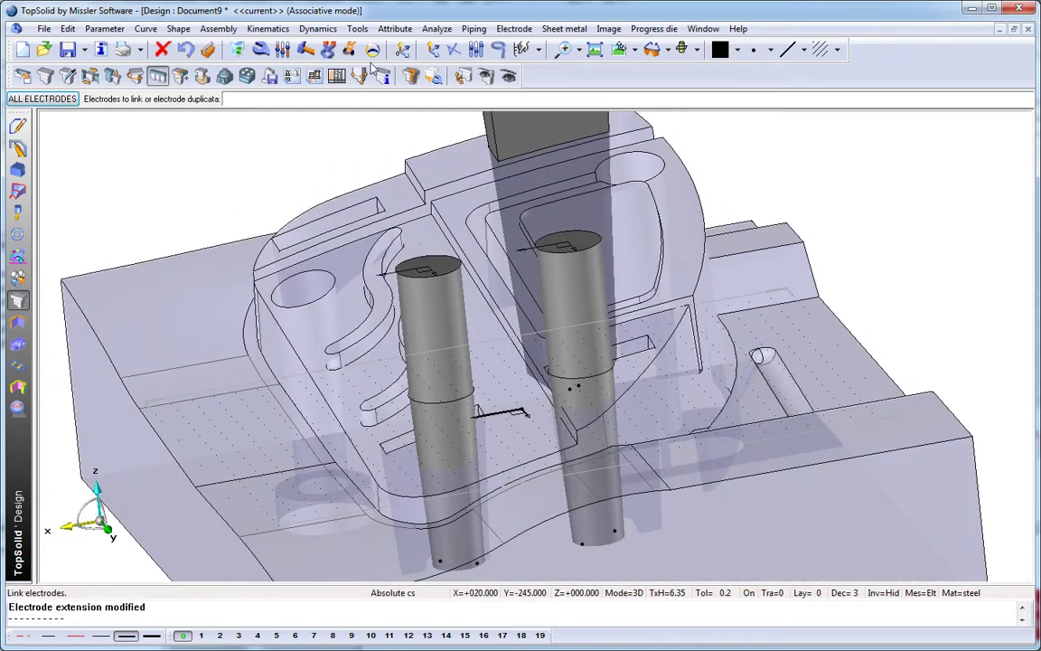
click(496, 280)
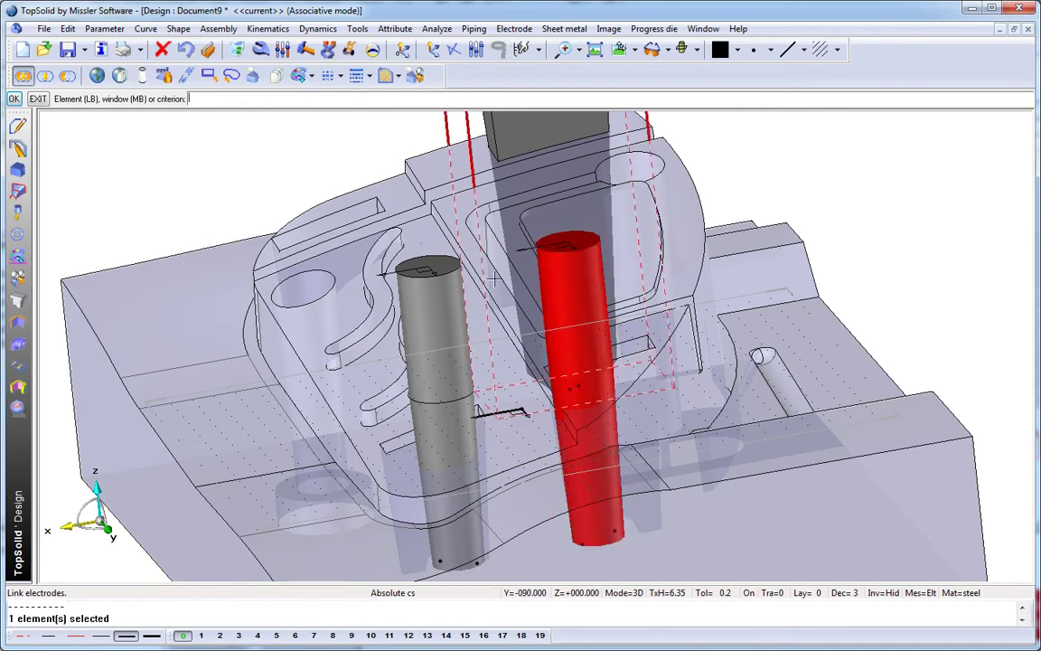
click(429, 352)
key(Return)
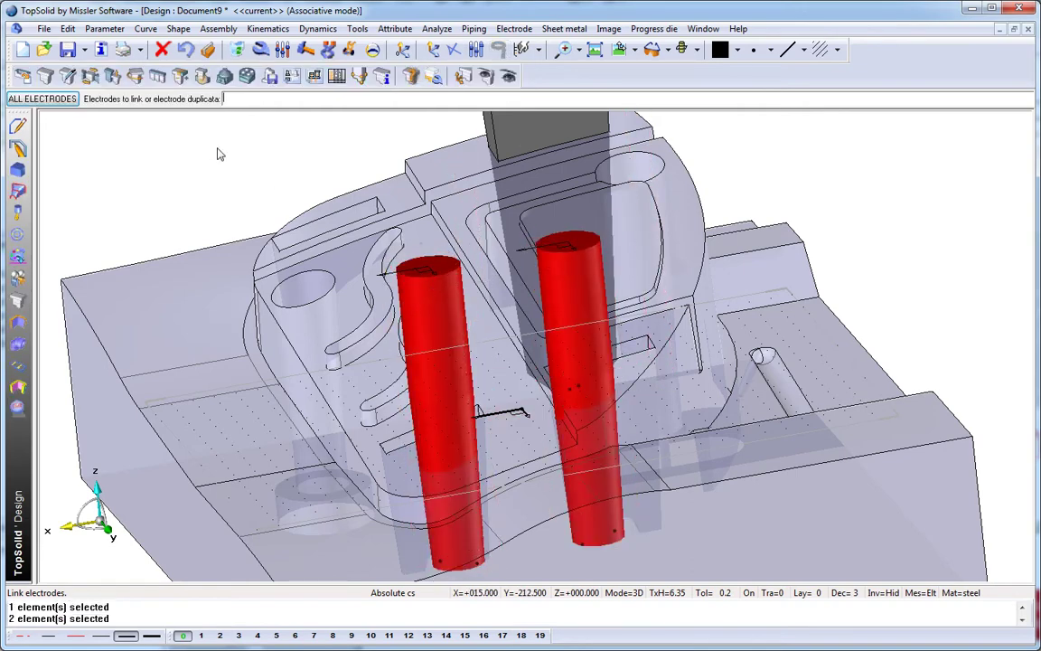
key(Return)
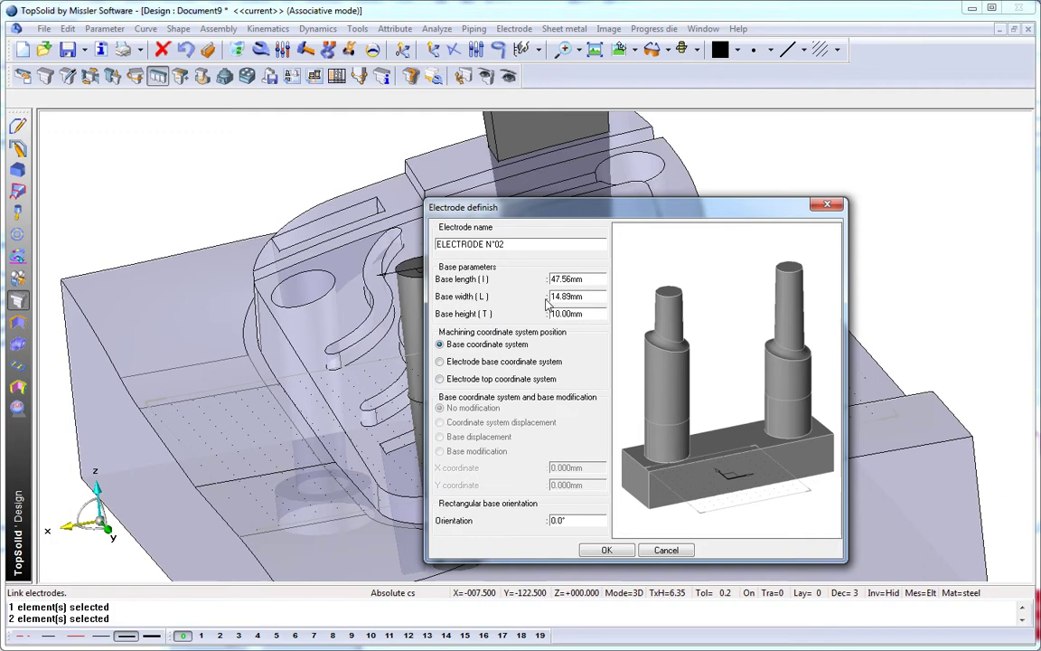
Step: Give the linked electrodes a 60 × 30 mm shared base with origin on the base coordinate system
click(592, 278)
drag(580, 278, 511, 287)
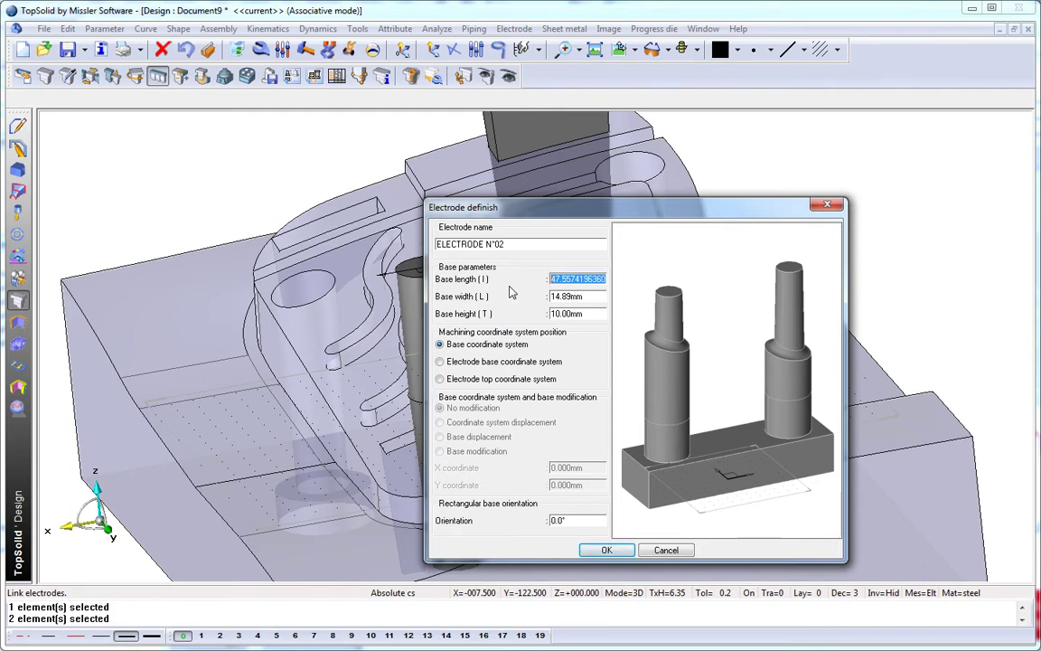
text(60)
key(Tab)
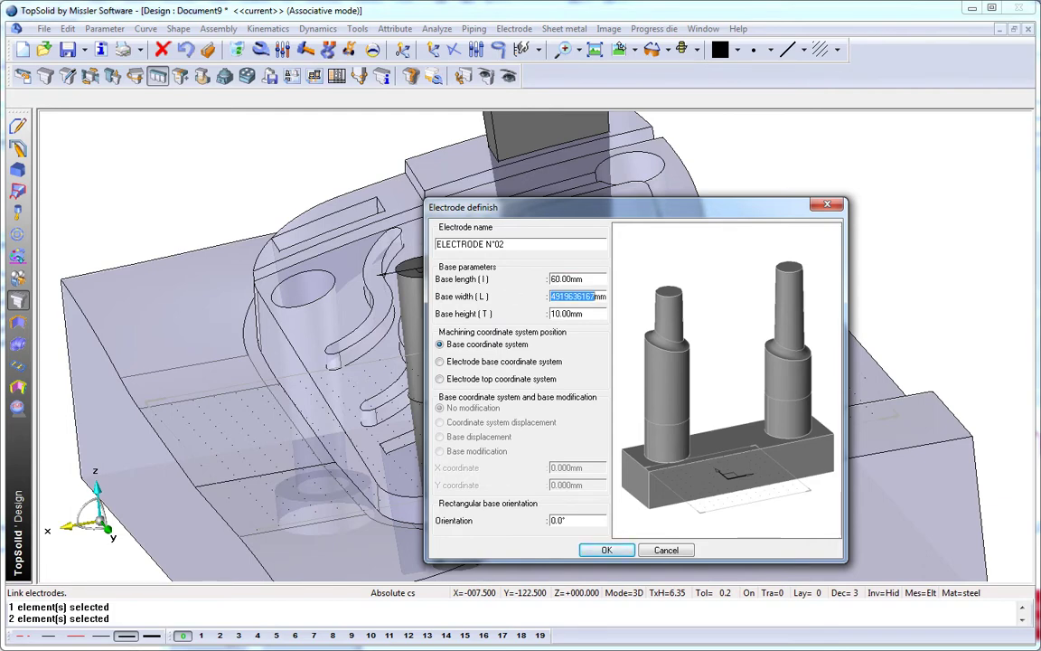
text(30)
key(Tab)
text(20)
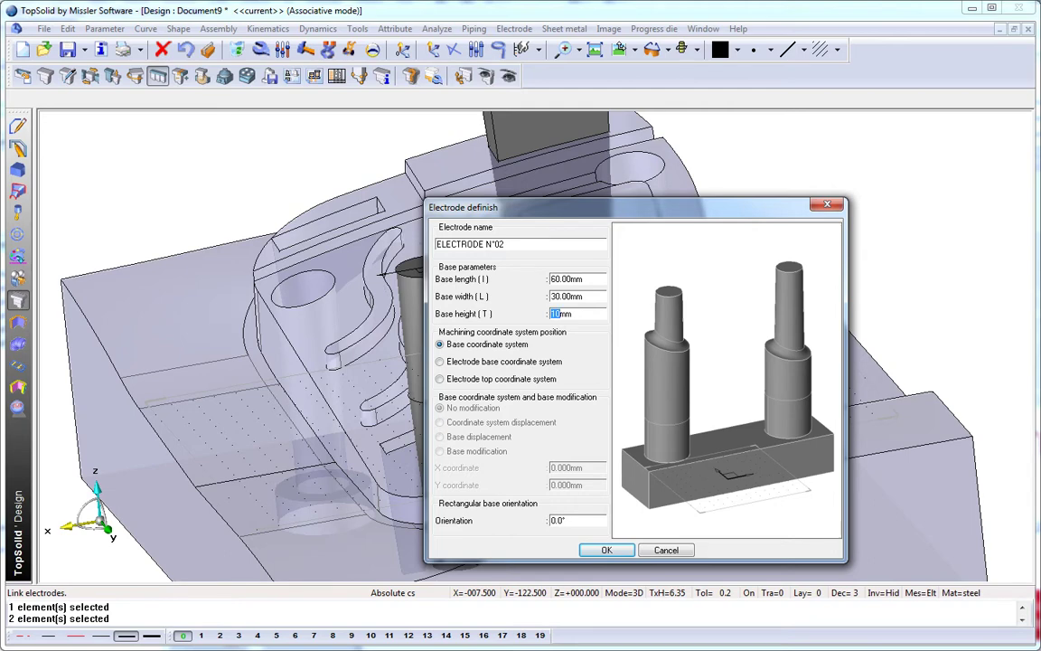
click(501, 362)
click(501, 379)
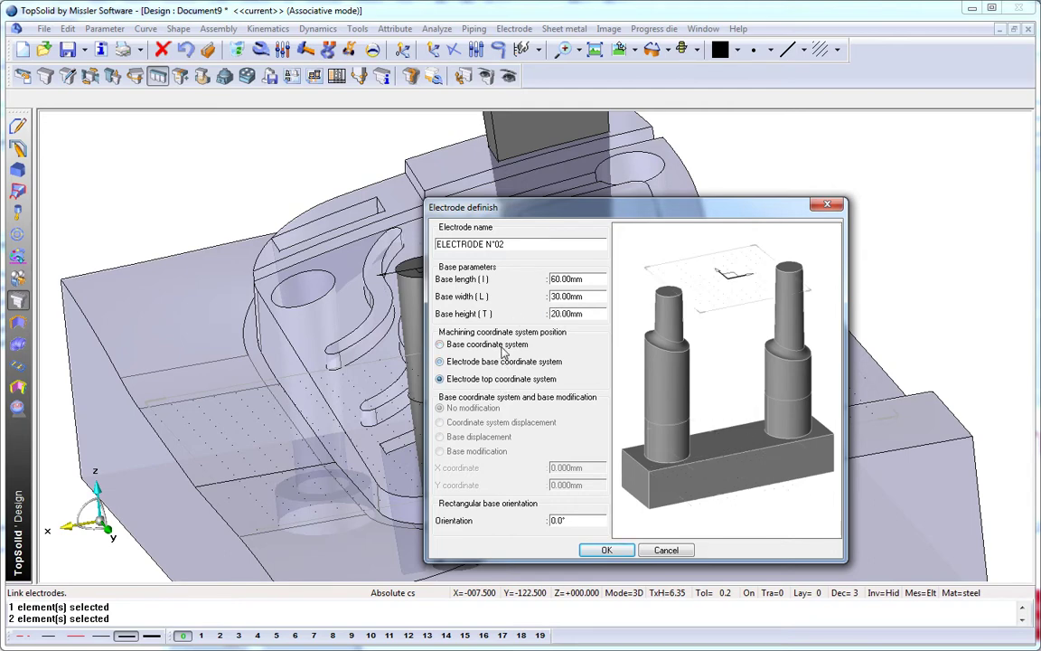
click(451, 344)
click(607, 550)
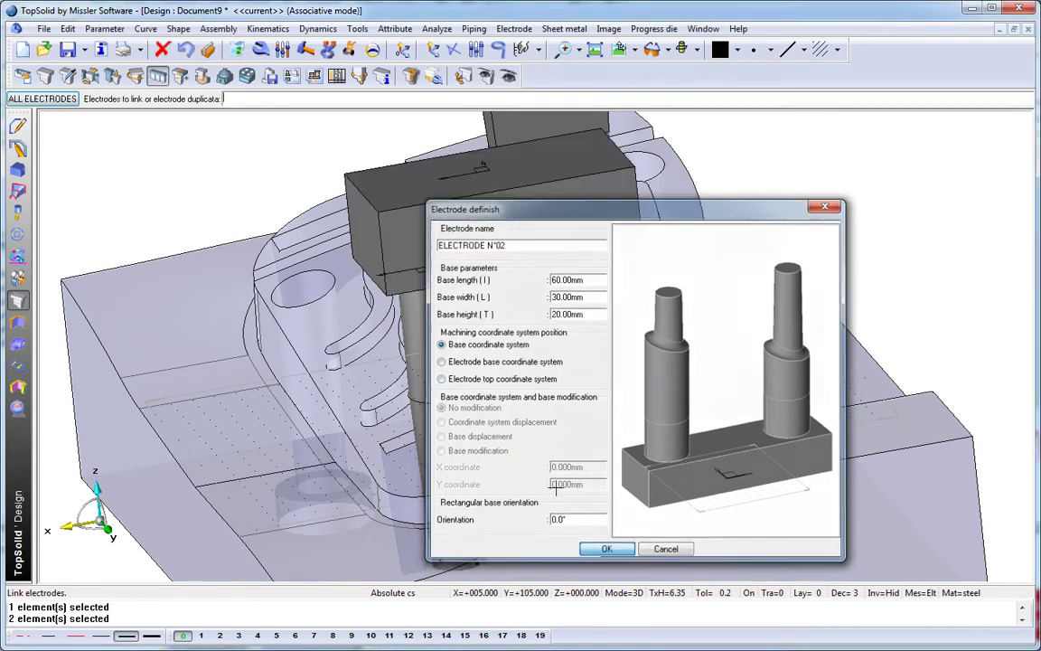
Step: Inspect the linked electrodes from below and above, then save the design
mouse_move(512, 449)
middle_down()
mouse_move(476, 462)
mouse_move(542, 452)
middle_up()
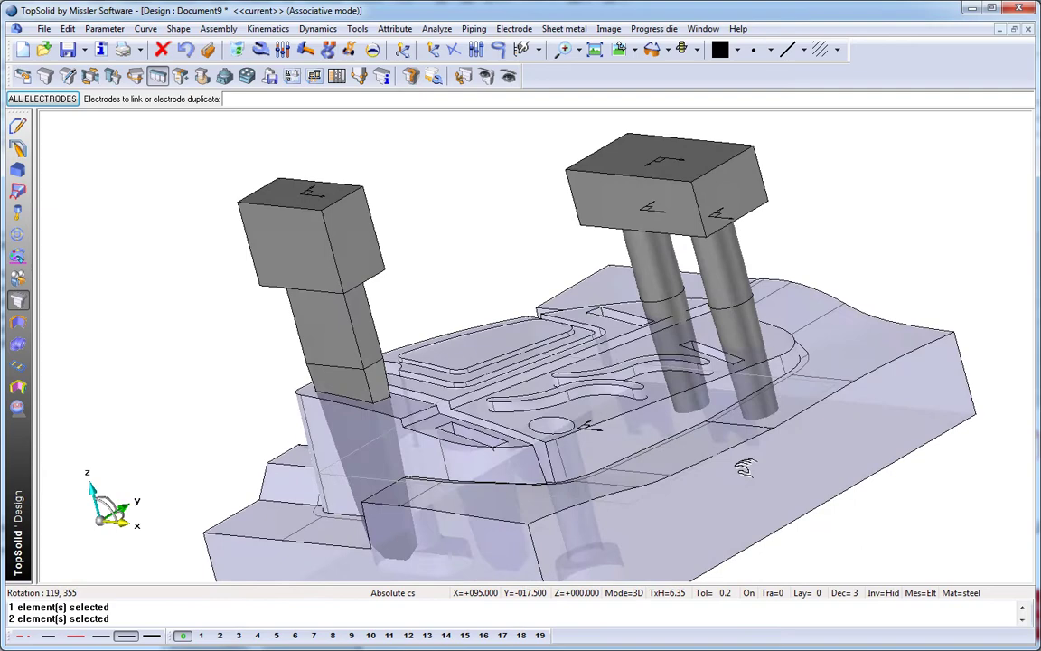
scroll(633, 433, down, 2)
mouse_move(656, 424)
middle_down()
mouse_move(645, 445)
mouse_move(252, 207)
middle_up()
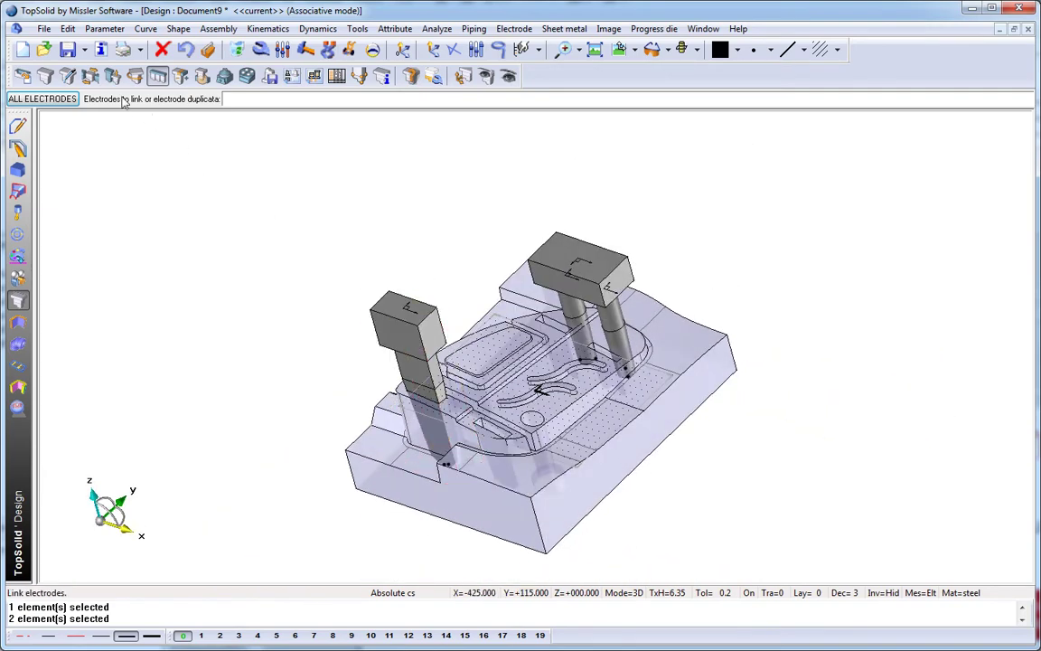
key(ctrl+s)
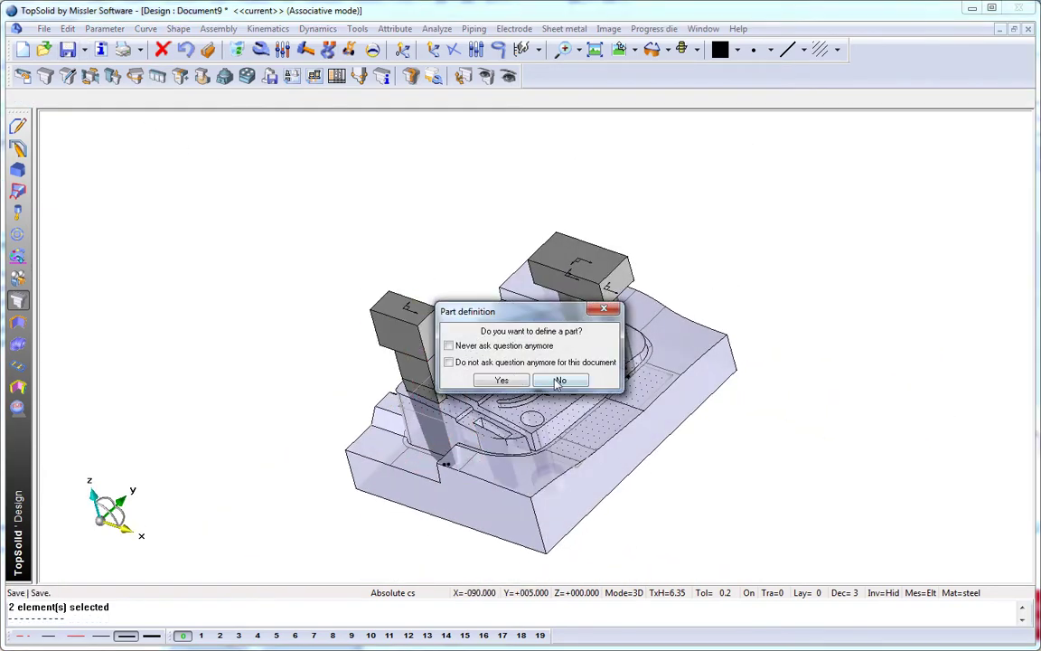
Step: Skip part definition, save as 'Trodes', and also save the modified mold document
click(555, 383)
text(Trodes)
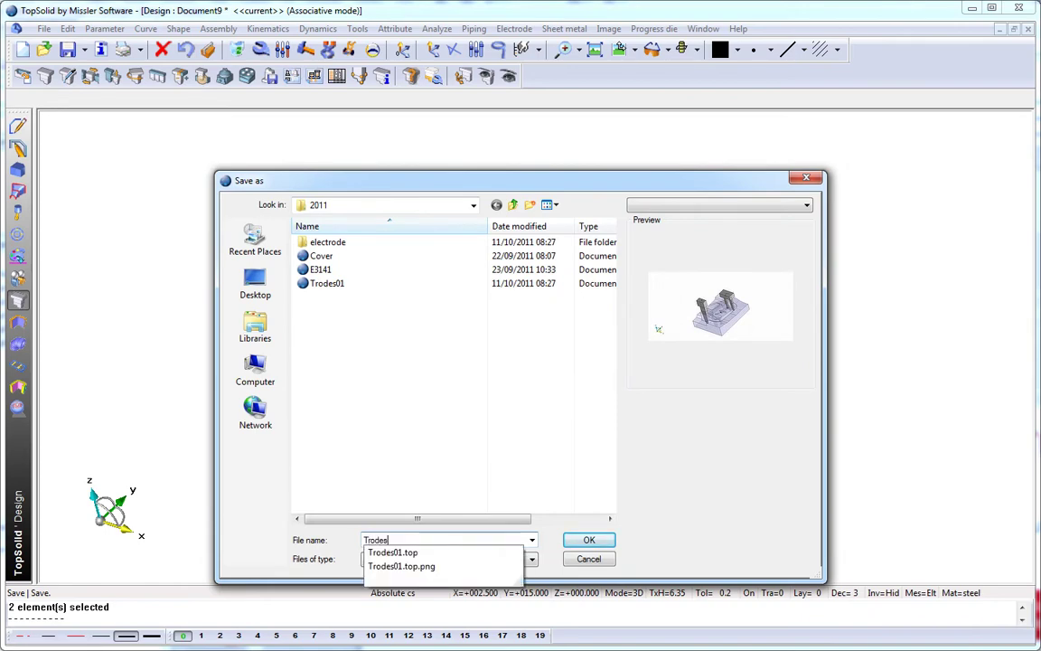
key(Return)
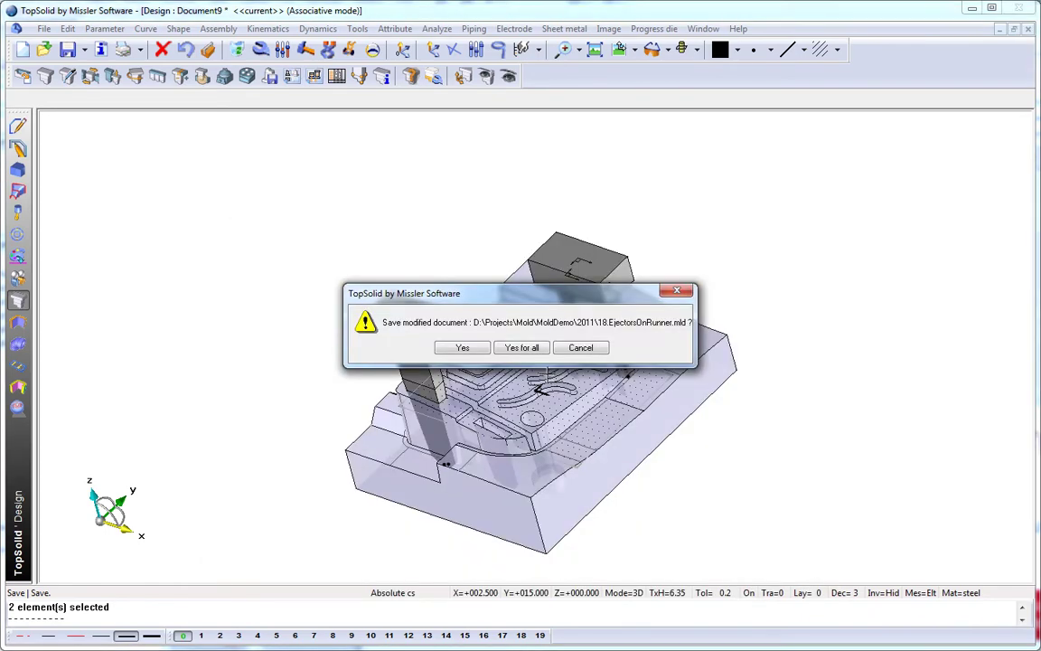
click(581, 346)
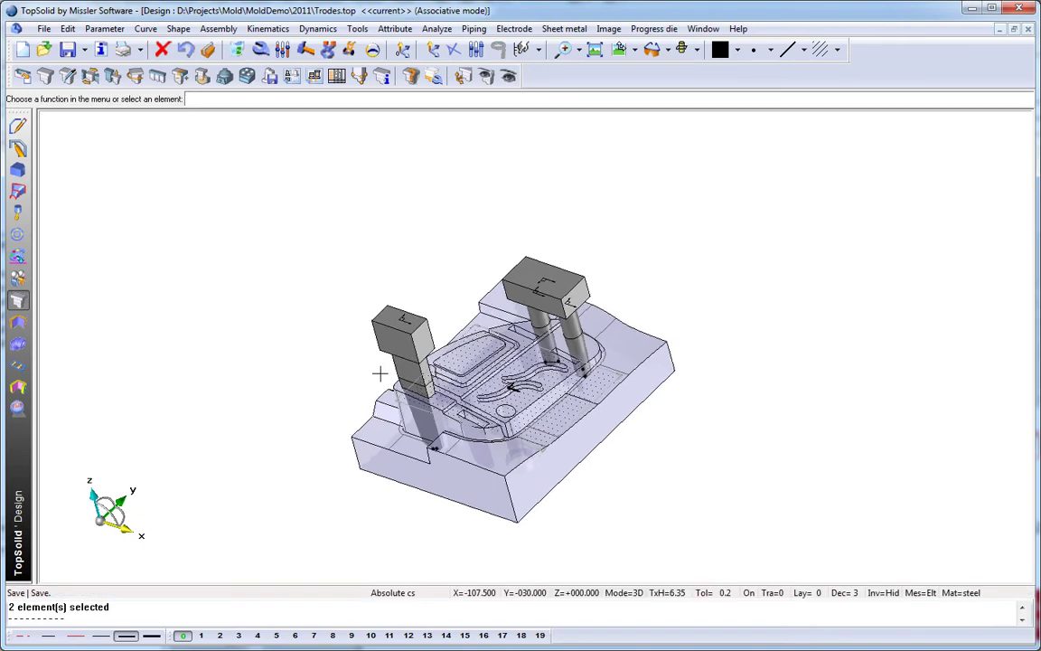
middle_drag(372, 383, 325, 235)
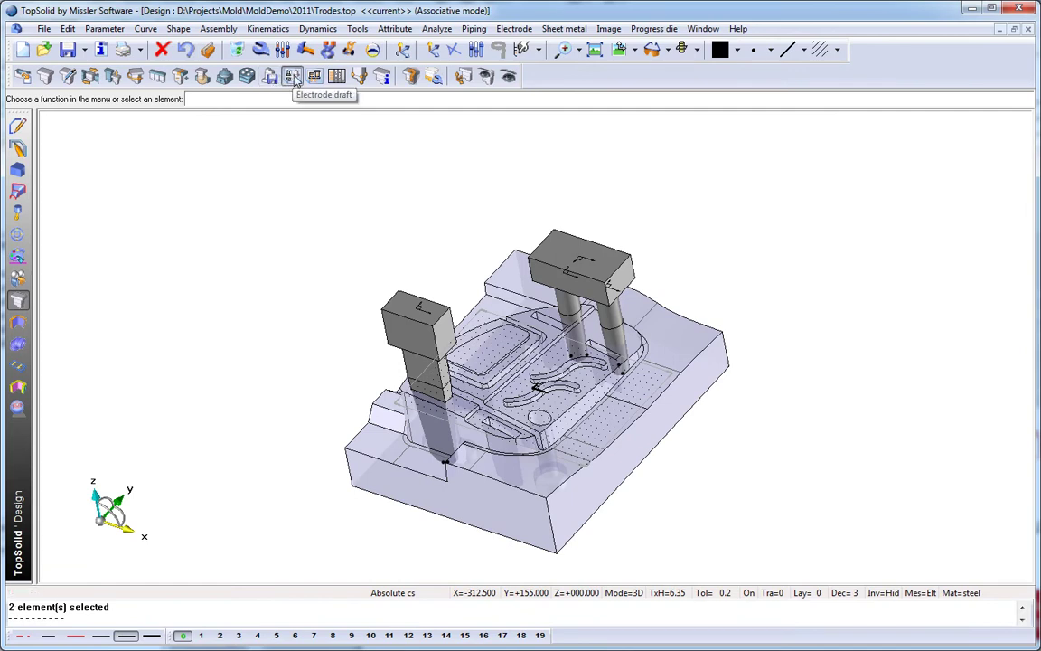
Step: Start an electrode draft on the A3_horizontal template, with no table or BOM
click(292, 77)
click(172, 99)
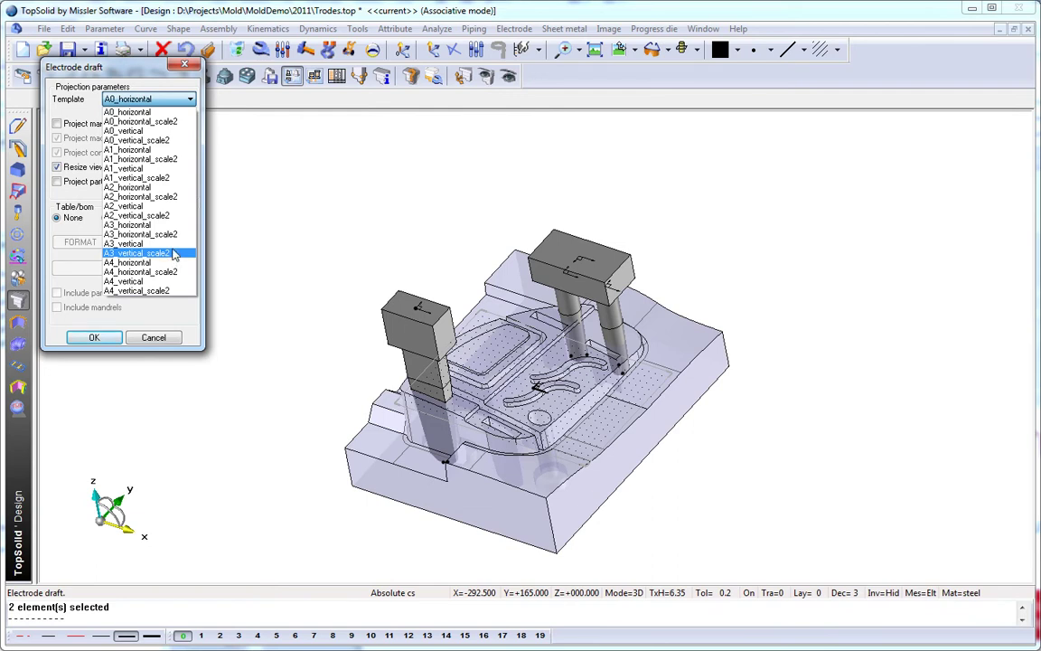
click(165, 224)
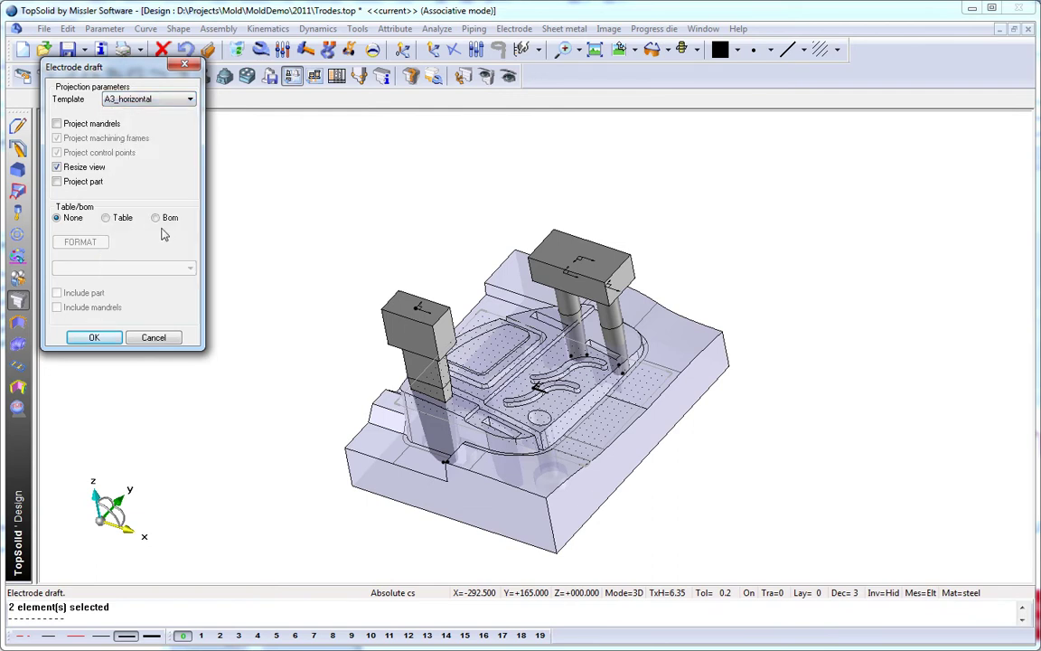
click(94, 337)
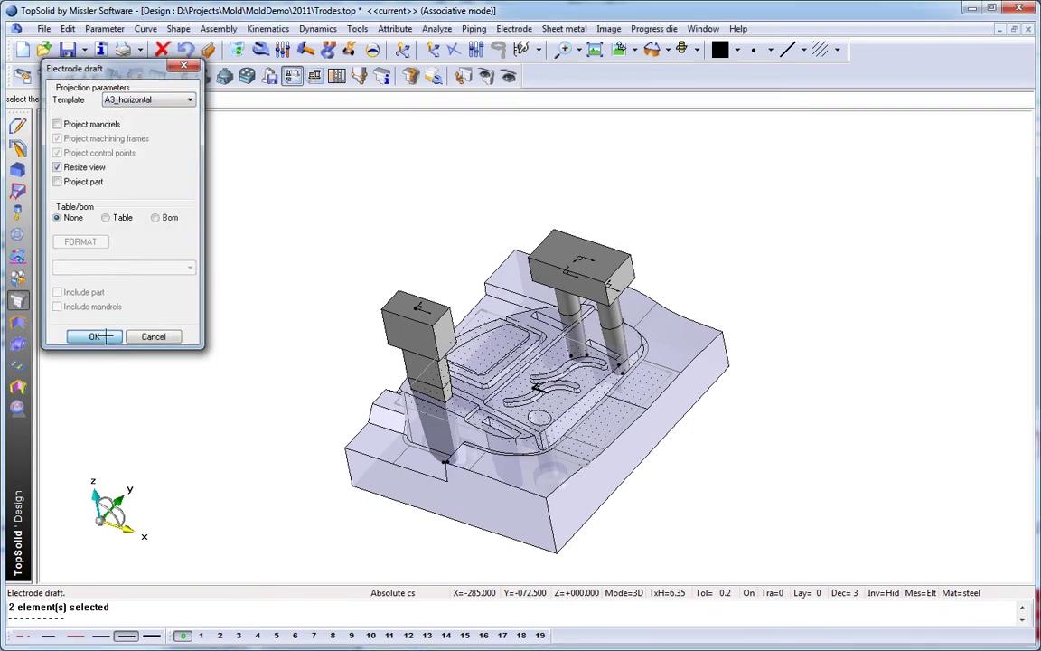
Step: Place the electrode on the sheet and add the 52.76 vertical dimension to its origin mark
click(578, 271)
click(17, 169)
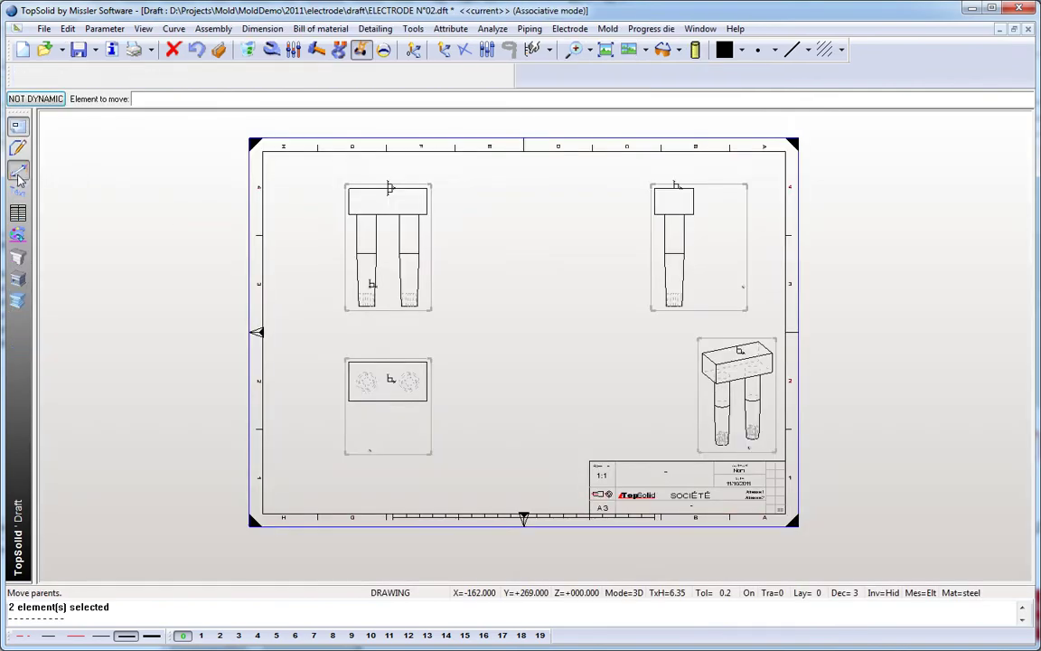
scroll(404, 351, up, 2)
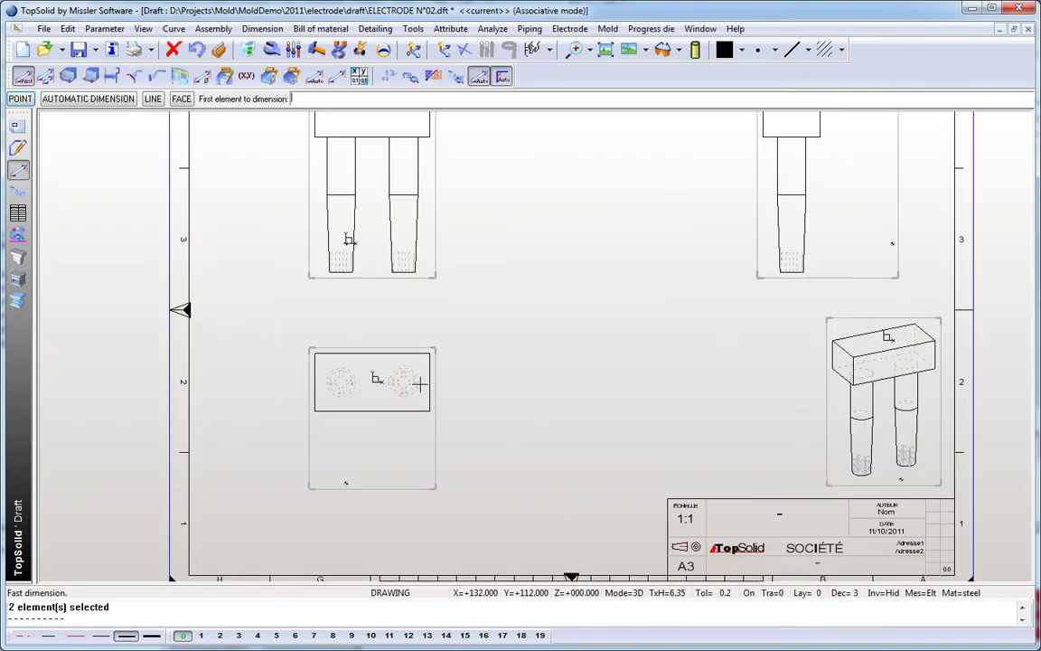
scroll(354, 506, up, 4)
scroll(350, 481, up, 1)
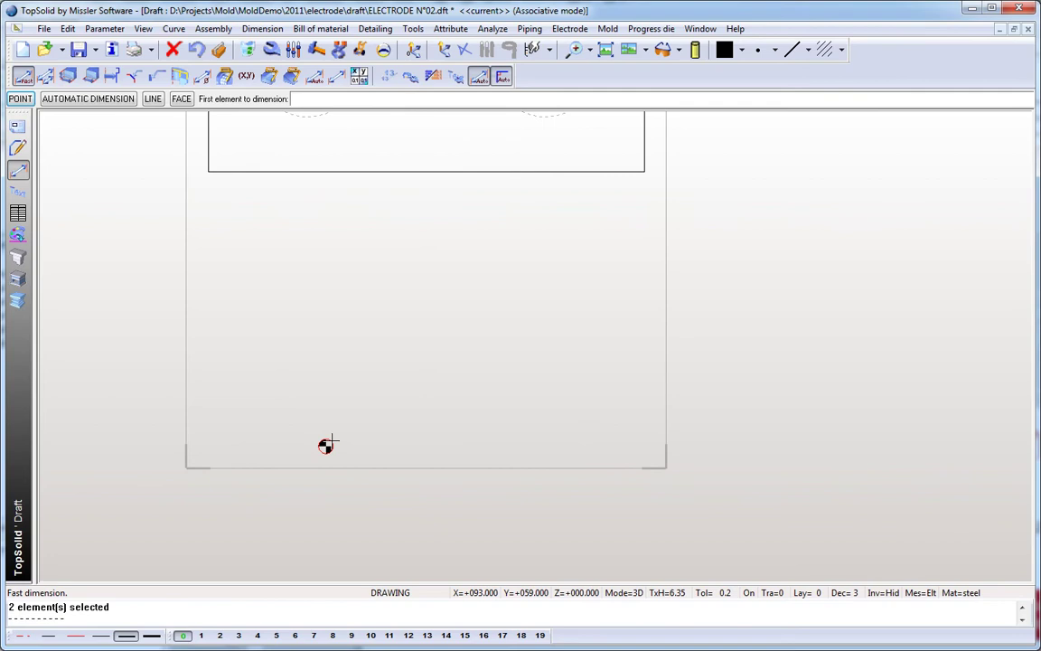
click(326, 444)
scroll(388, 392, down, 1)
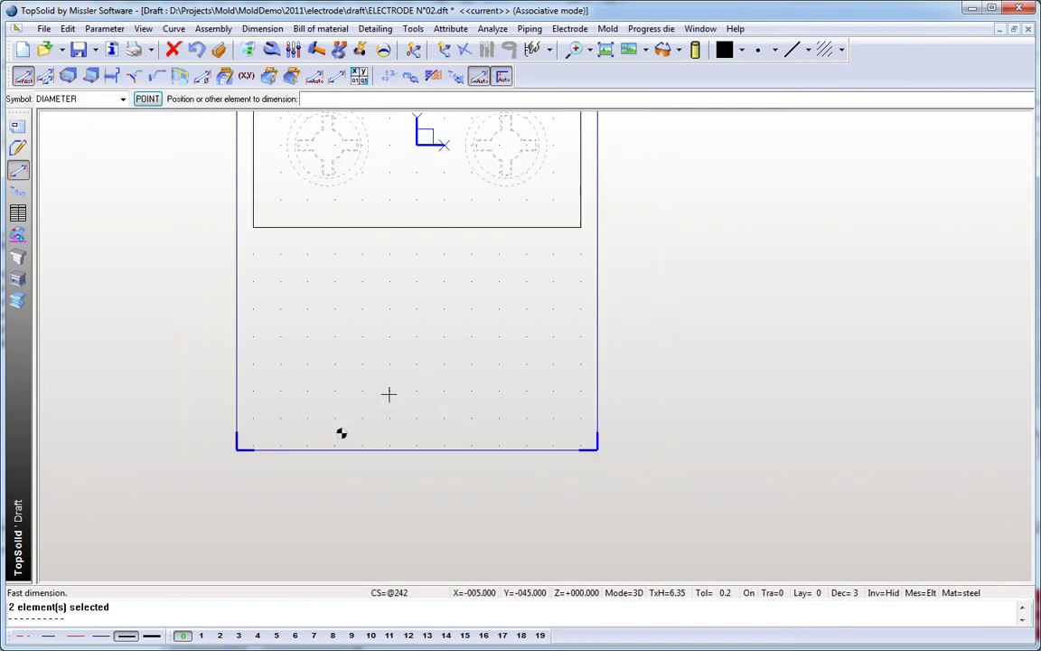
click(440, 144)
click(140, 253)
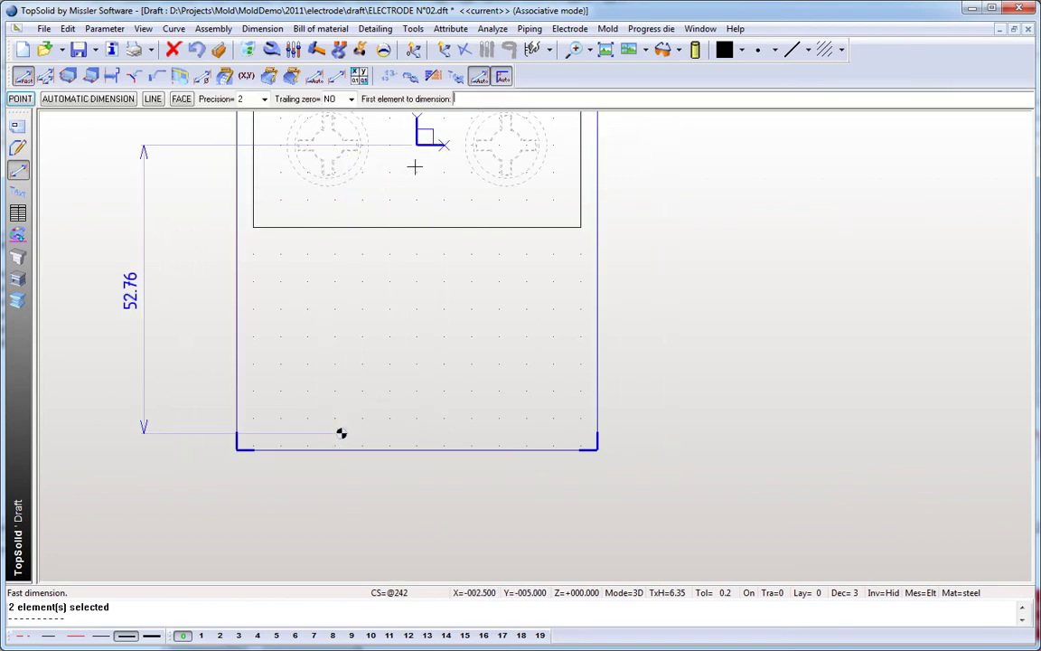
Step: Add the 13.82 horizontal dimension to the origin mark in the top view
click(340, 431)
click(343, 432)
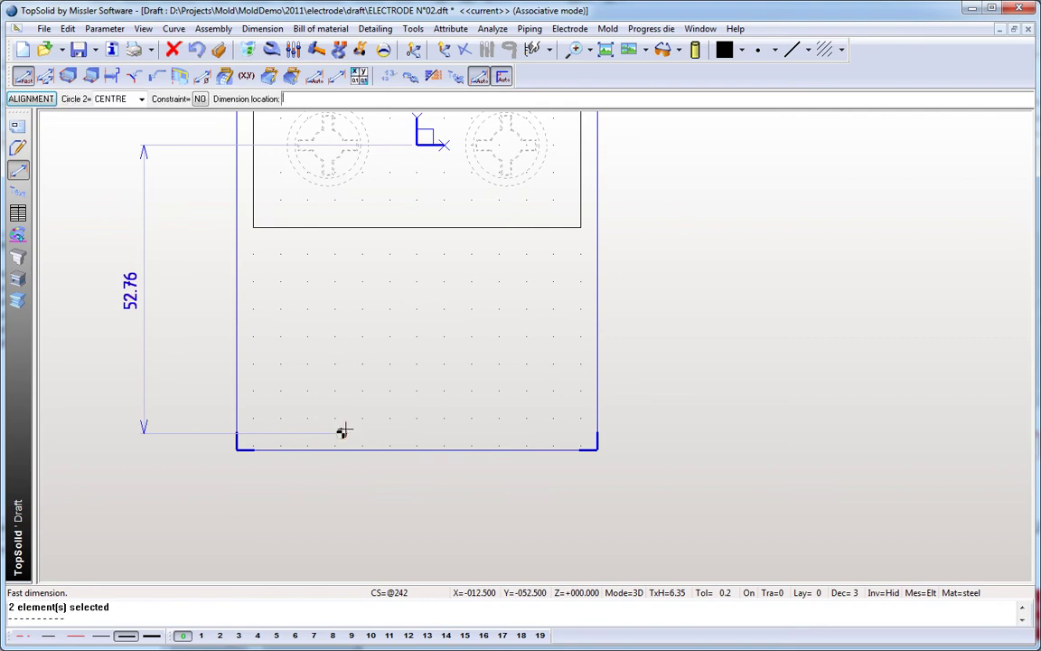
click(446, 356)
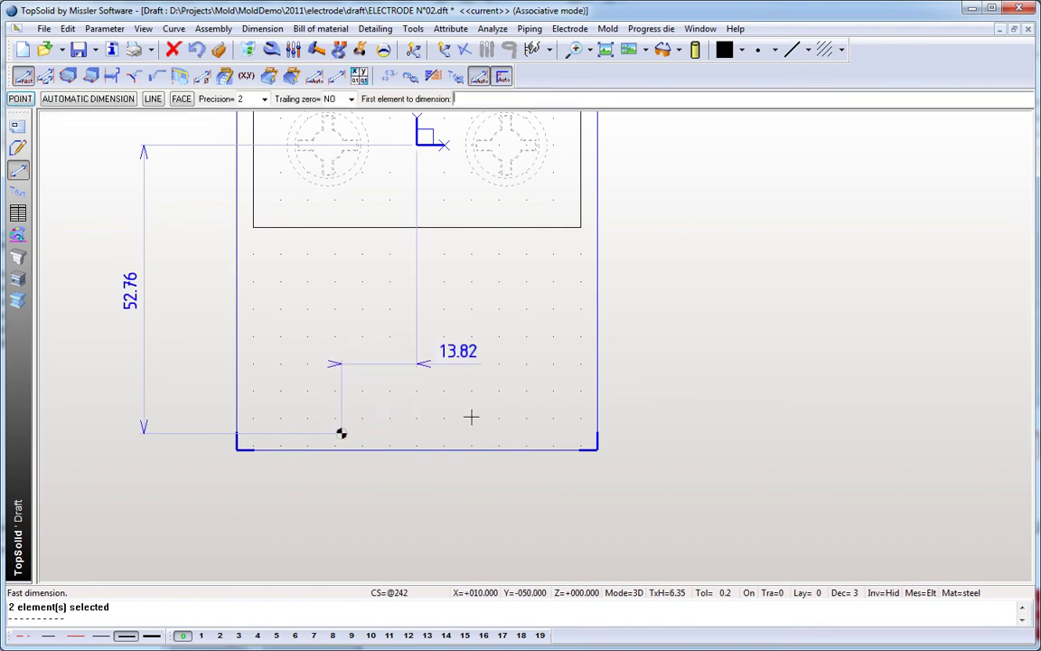
scroll(471, 417, down, 1)
scroll(470, 416, down, 1)
scroll(471, 416, down, 1)
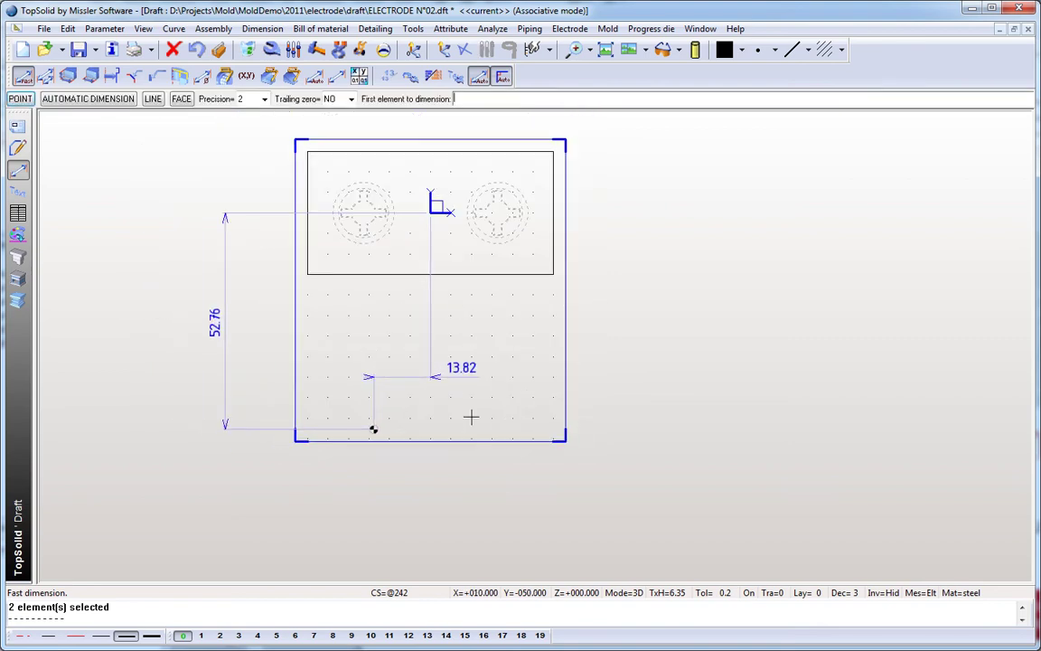
key(Escape)
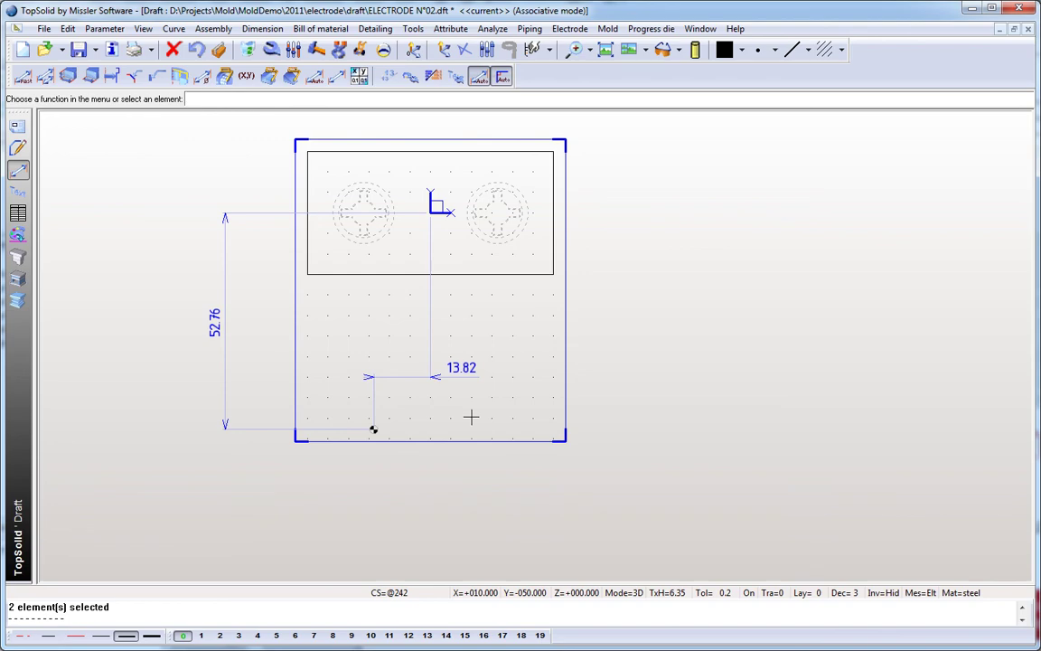